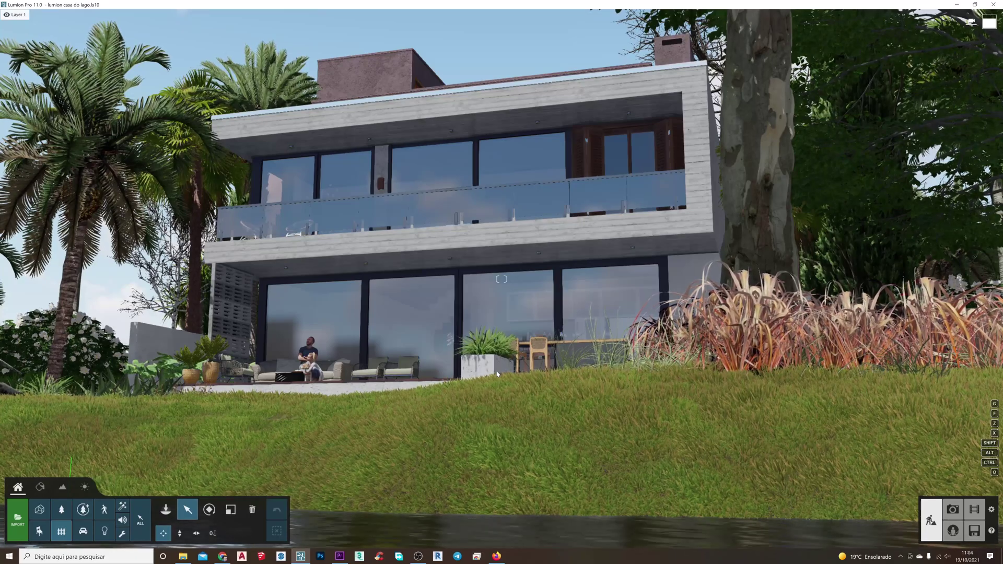
Examine the house's lake-facing facade from the lawn, moving the camera forward, backward and sideways.
key(s)
right_drag(497, 374, 463, 400)
key(a)
key(w)
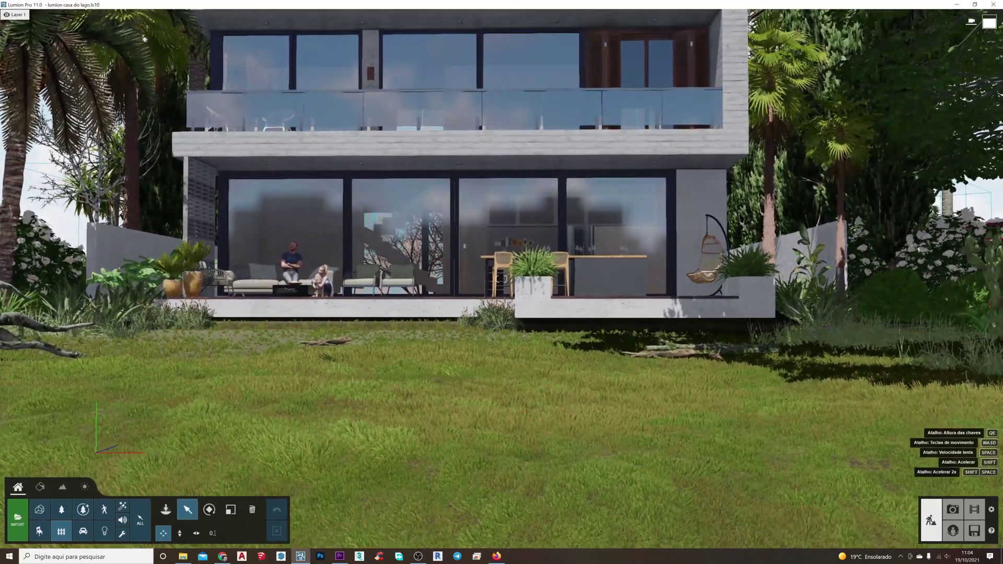
key(s)
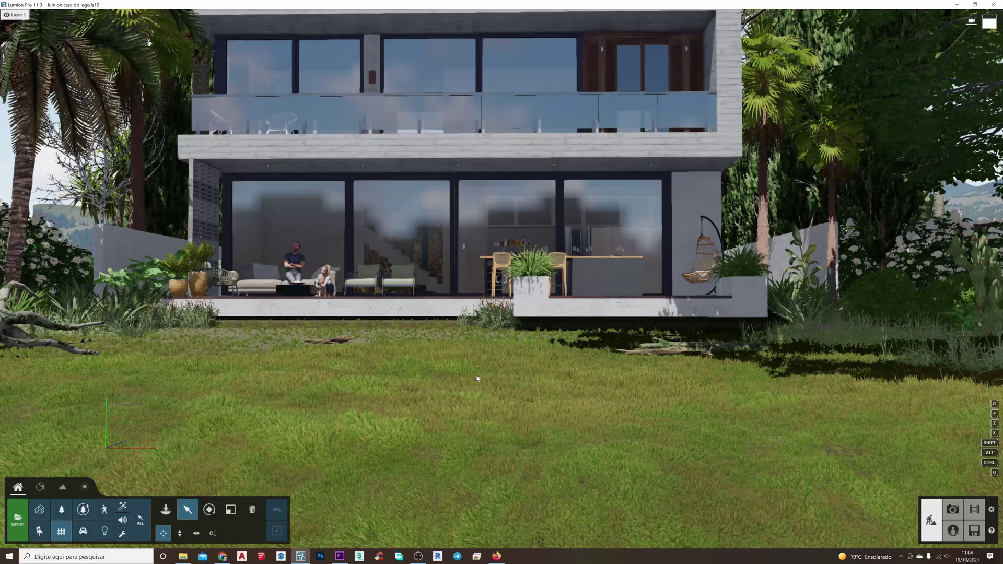
key(a)
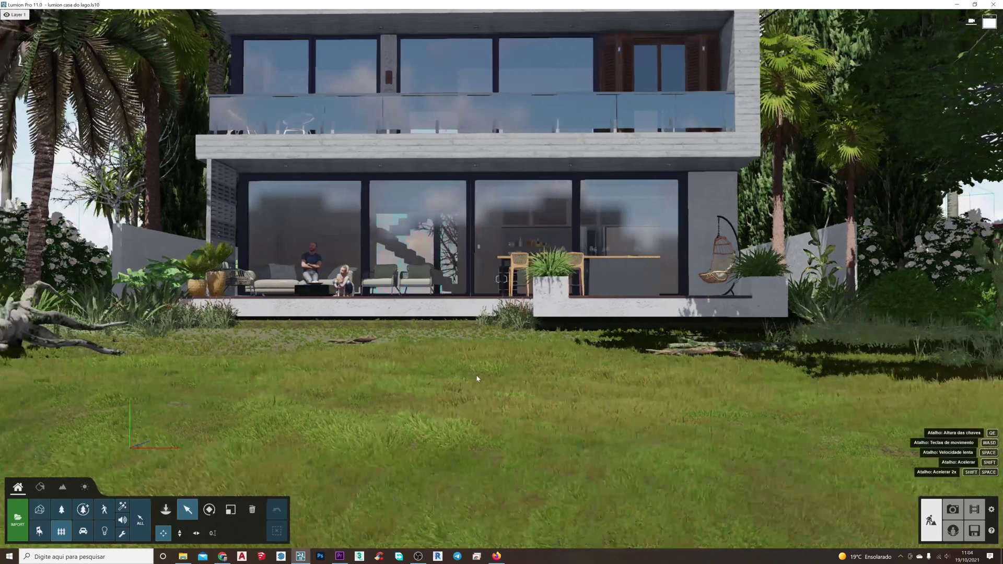
key(d)
key(a)
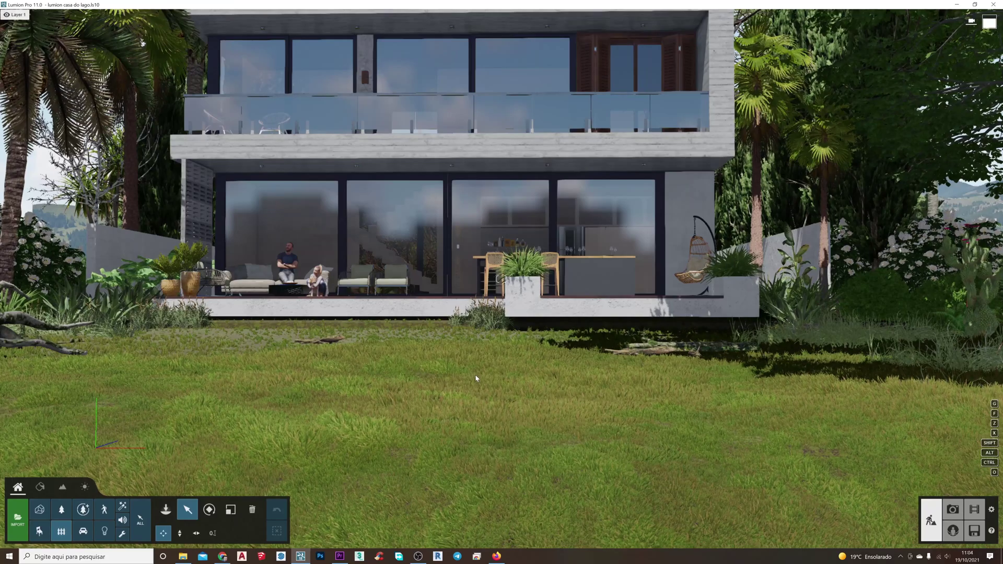
key(a)
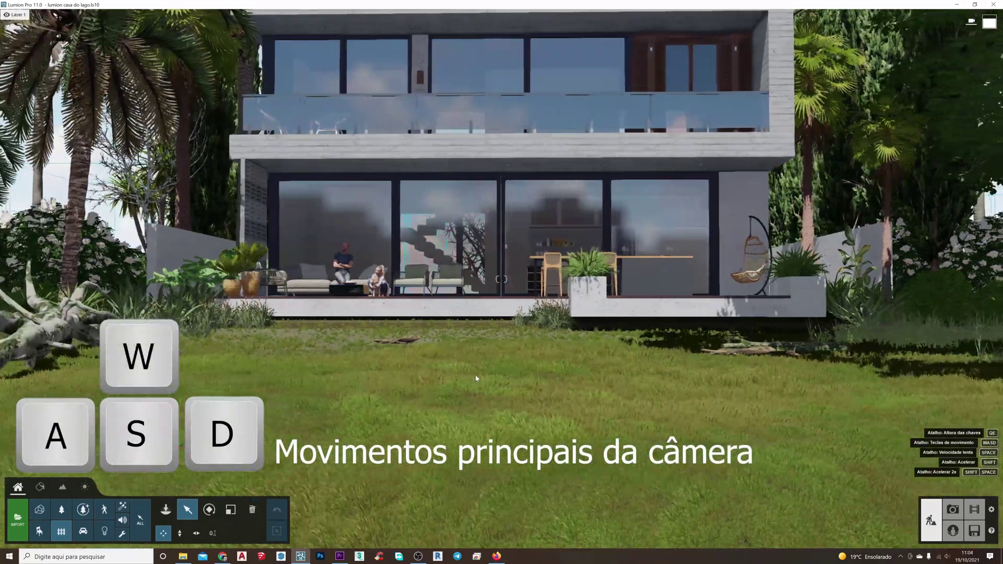
key(d)
key(a)
key(d)
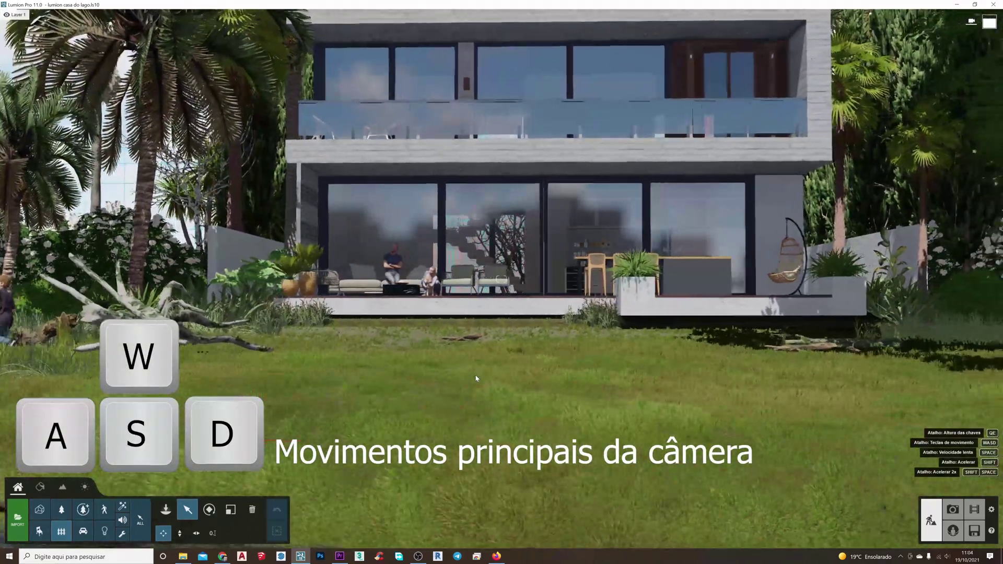
key(s)
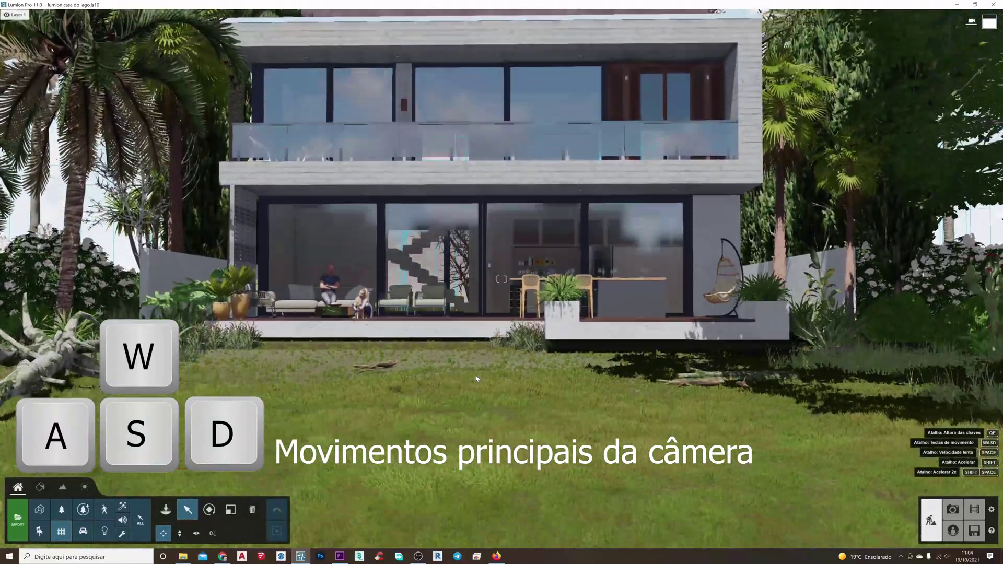
key(w)
key(a)
key(d)
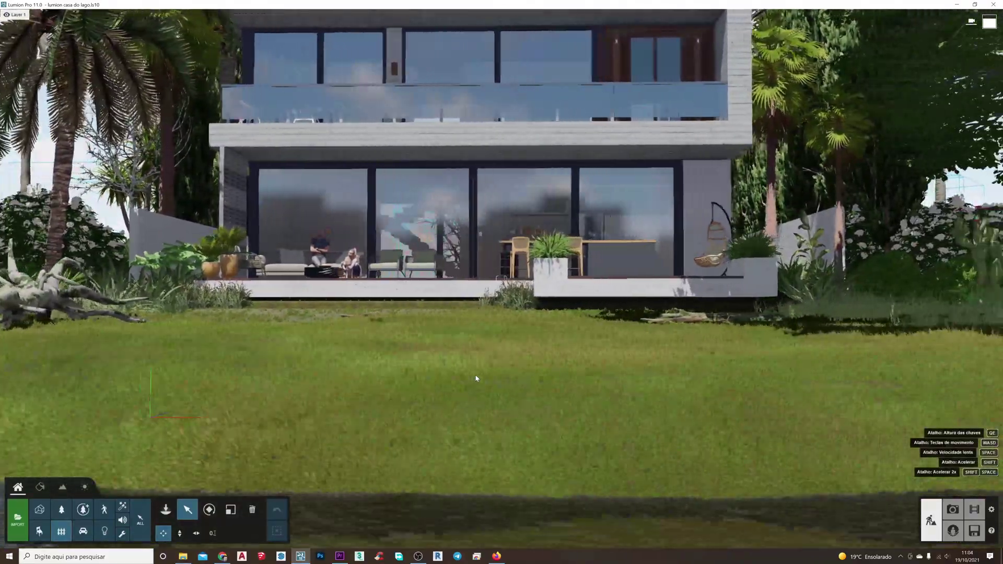
key(a)
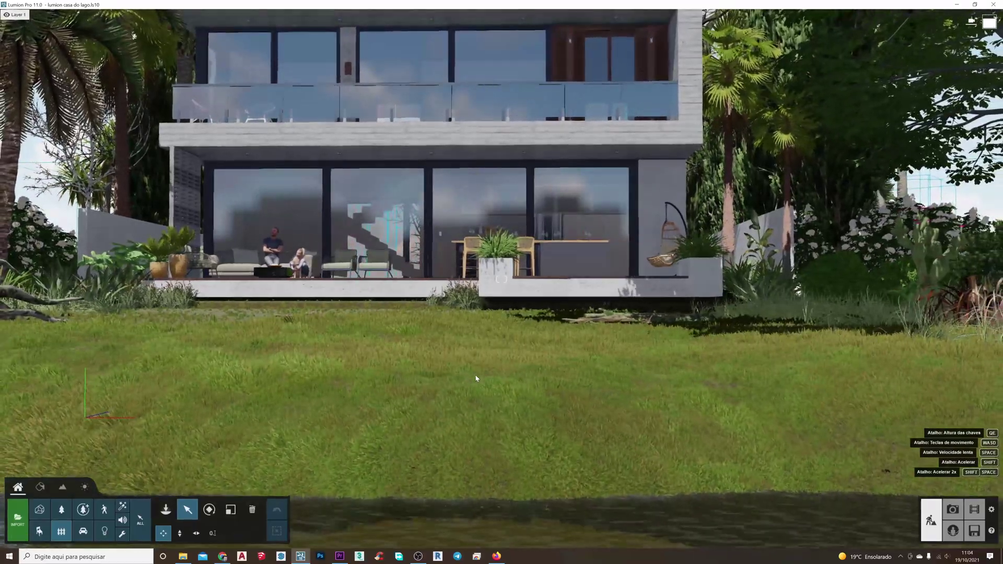
Examine the ground-floor terrace from the lawn, using normal and slowed camera movement.
key(w)
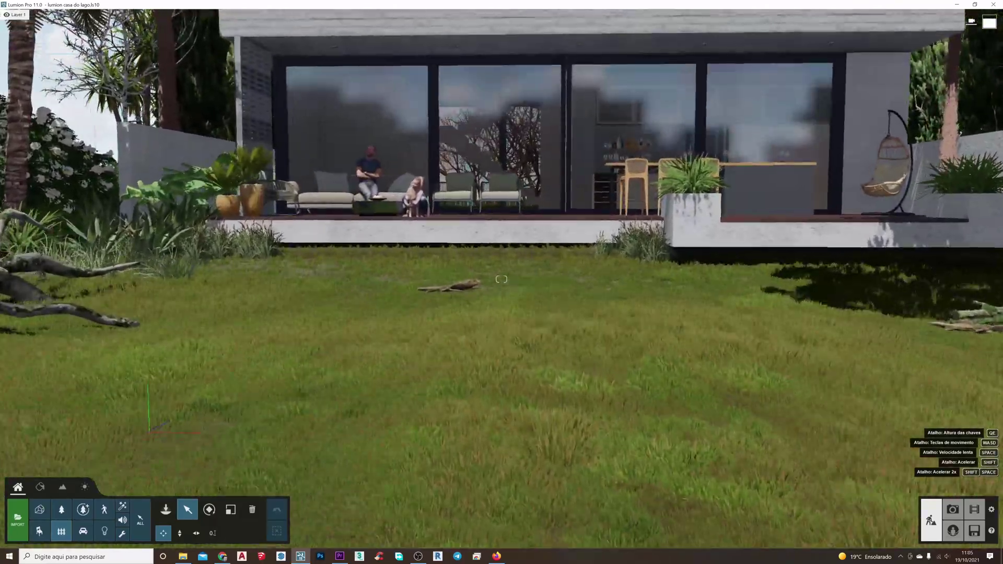
right_drag(502, 279, 575, 258)
key(s)
key(w)
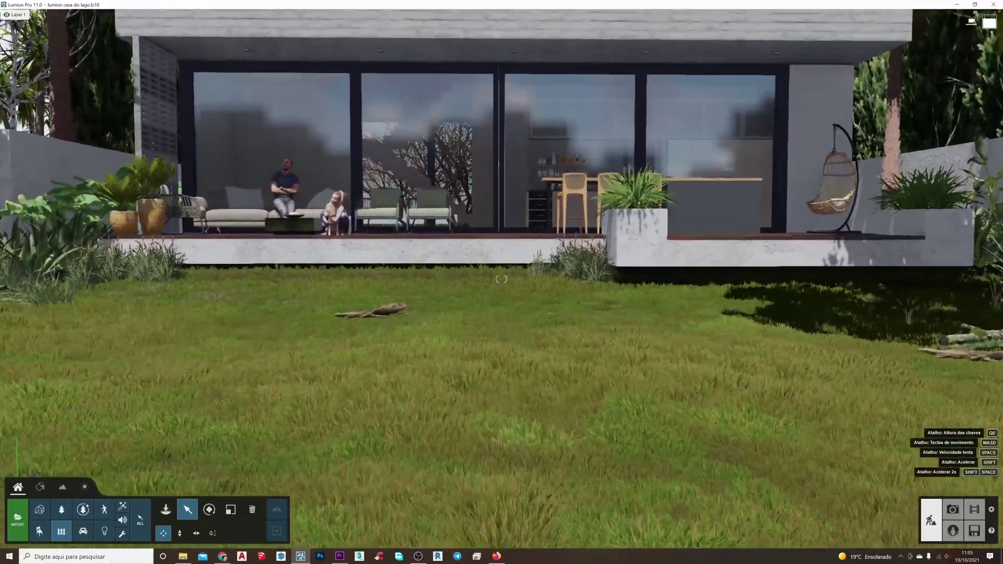
key(s)
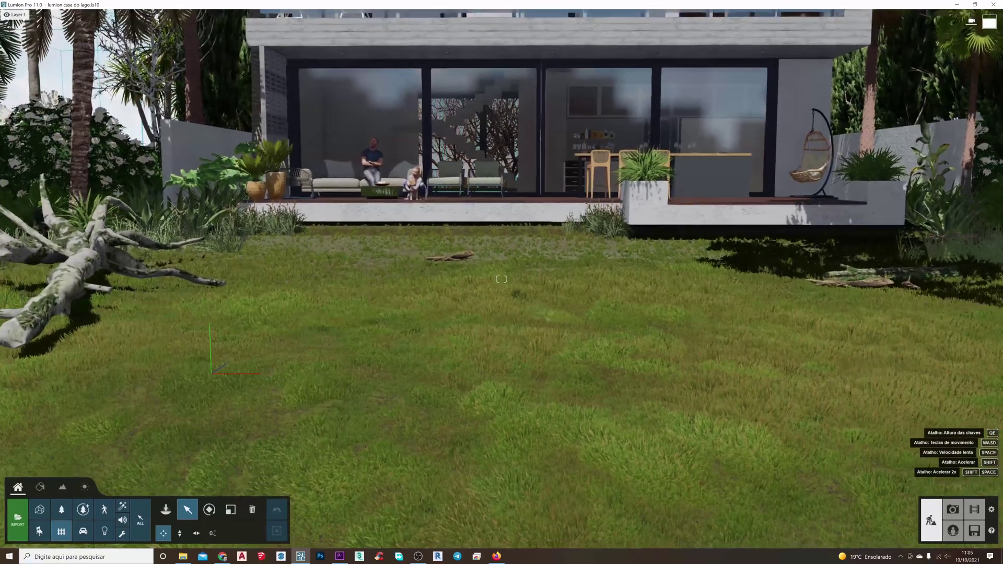
key(w)
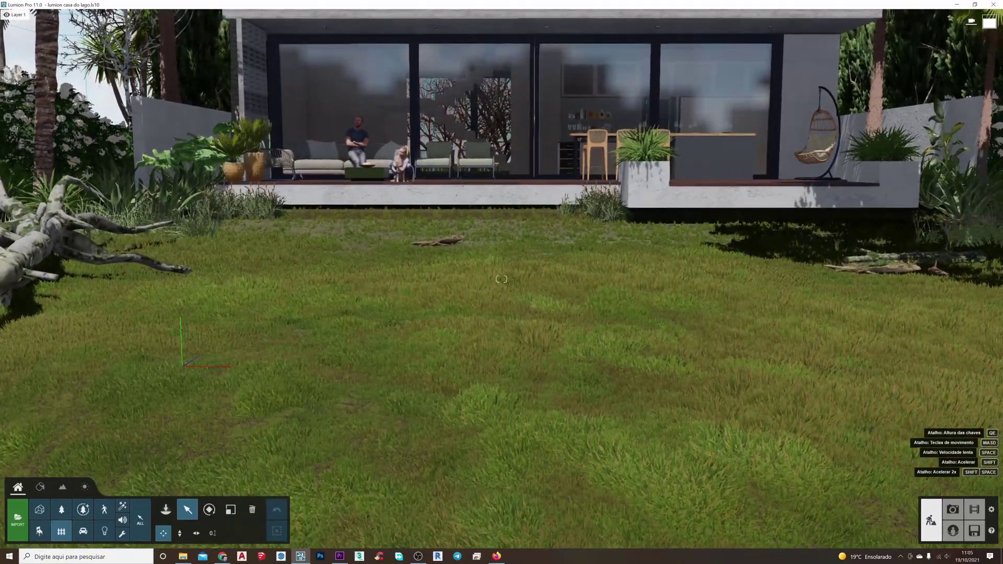
key(space)
key(w)
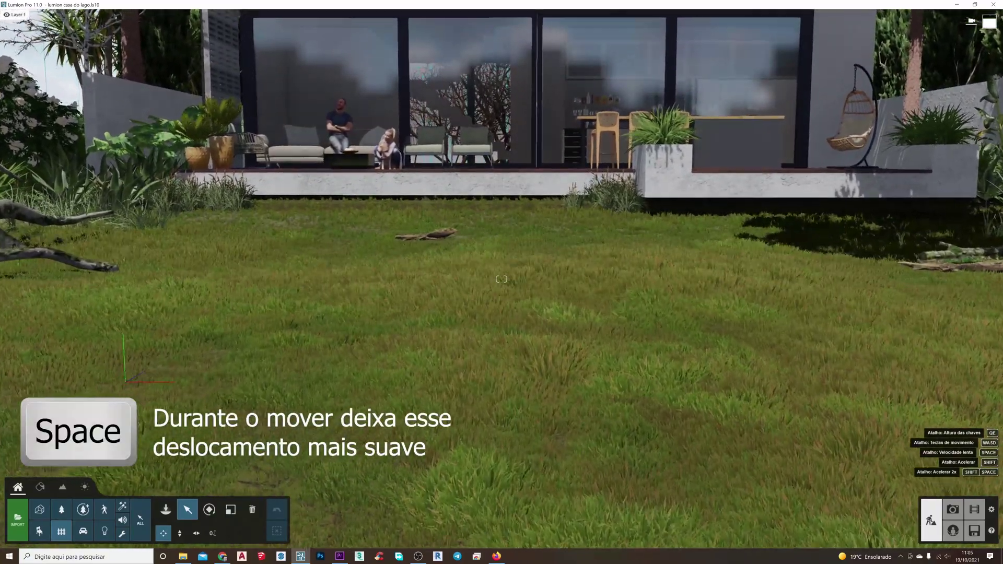
key(w)
right_drag(502, 279, 355, 136)
mouse_move(528, 366)
right_down()
mouse_move(366, 340)
mouse_move(529, 366)
right_up()
key(w)
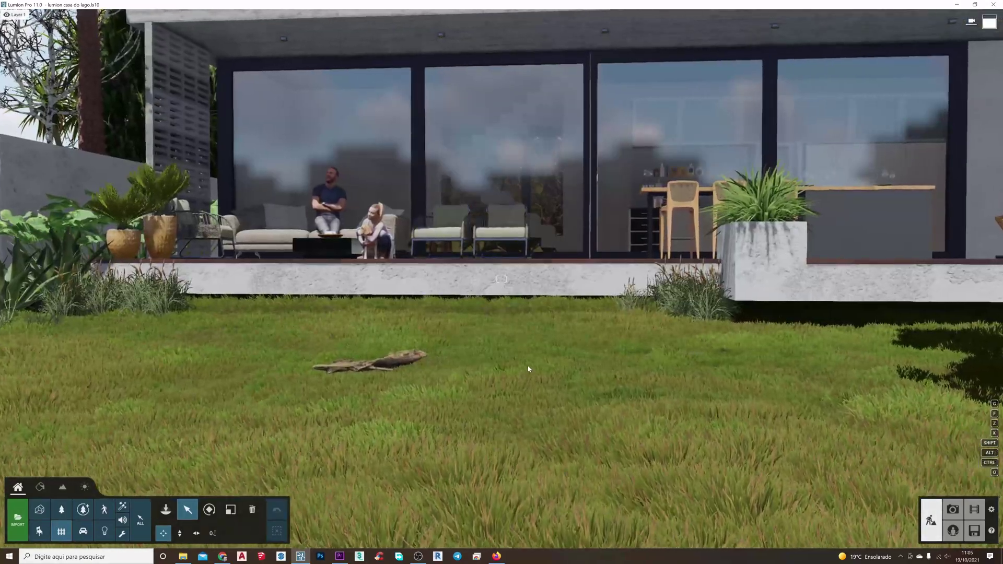
View the whole site from across the lake with fast and ultra-fast camera movement, and return to the terrace.
key(shift+s)
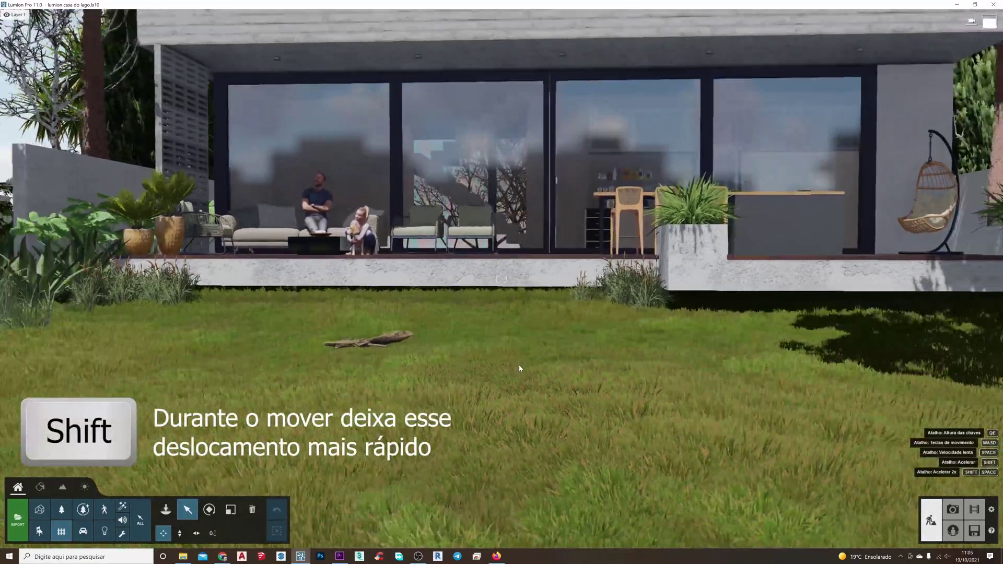
key(shift+s)
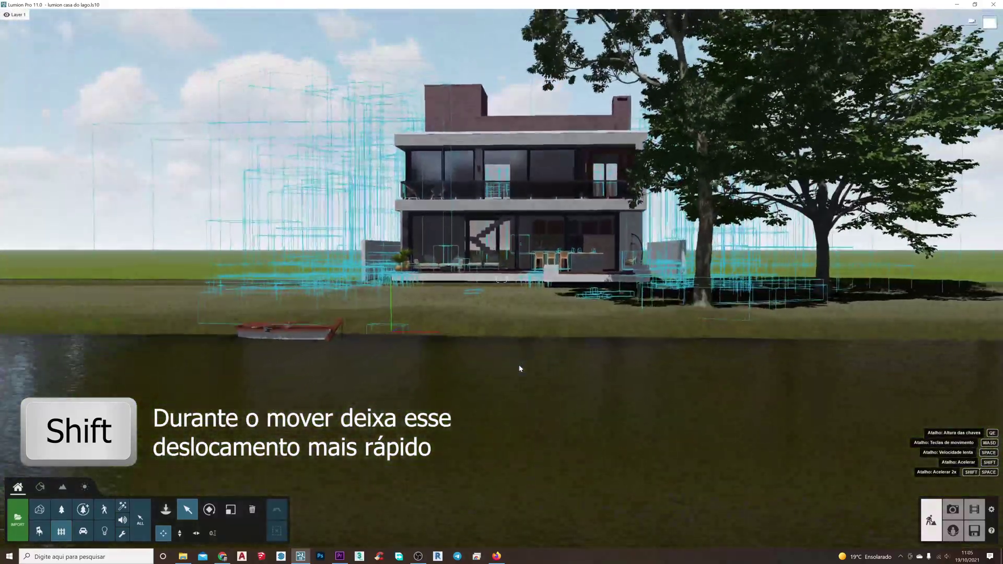
key(shift+s)
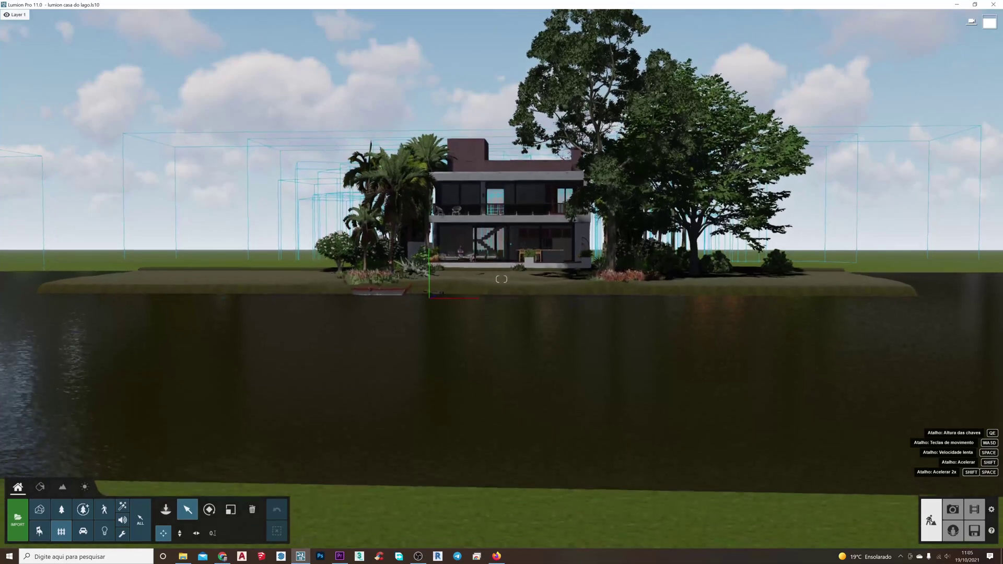
right_drag(521, 364, 520, 353)
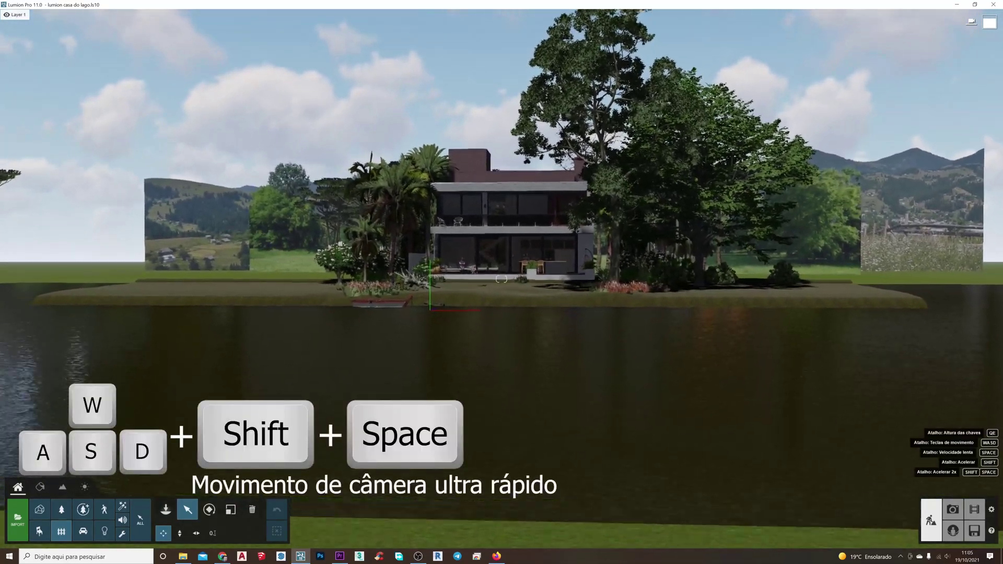
key(shift+space+w)
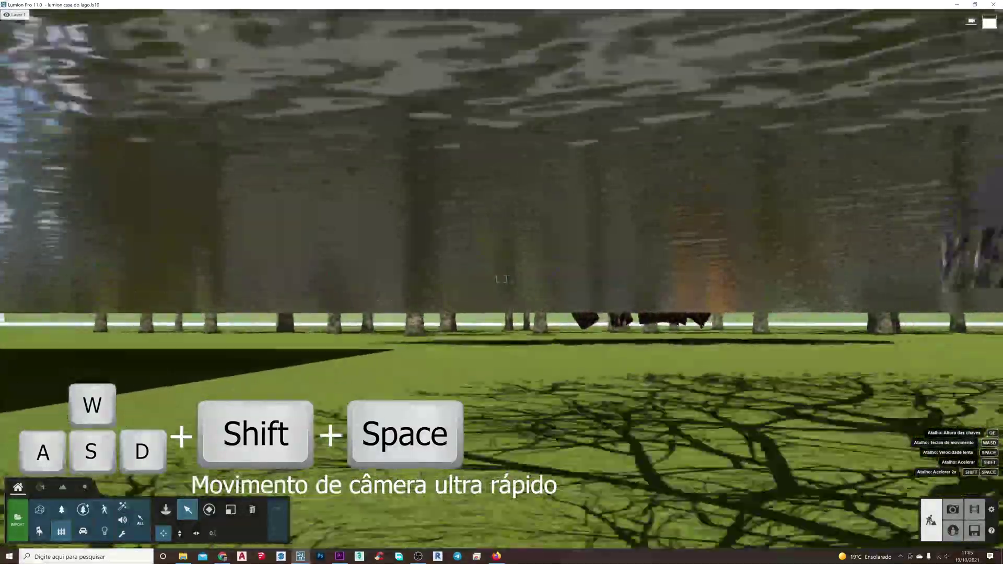
key(shift+space+s)
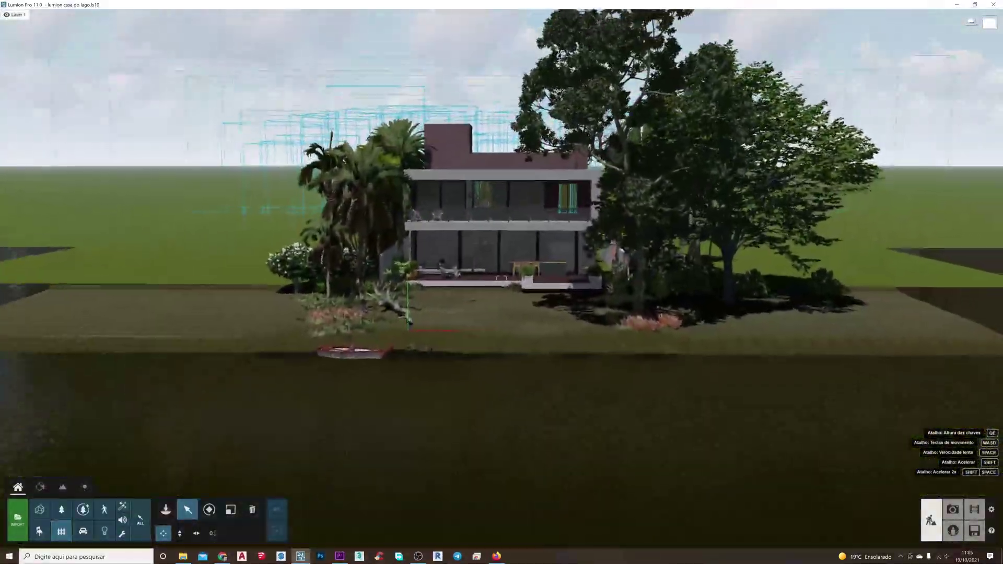
key(w)
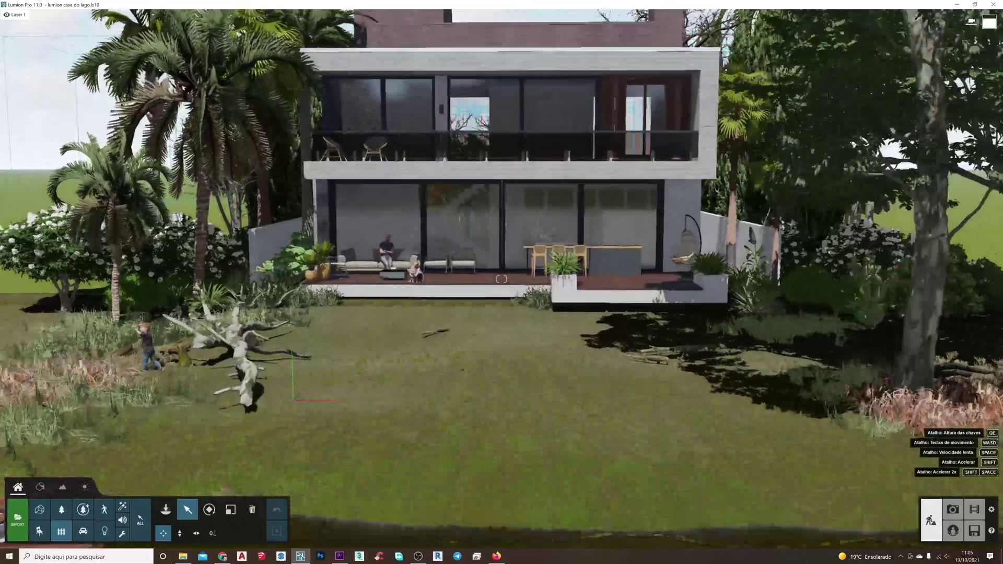
key(w)
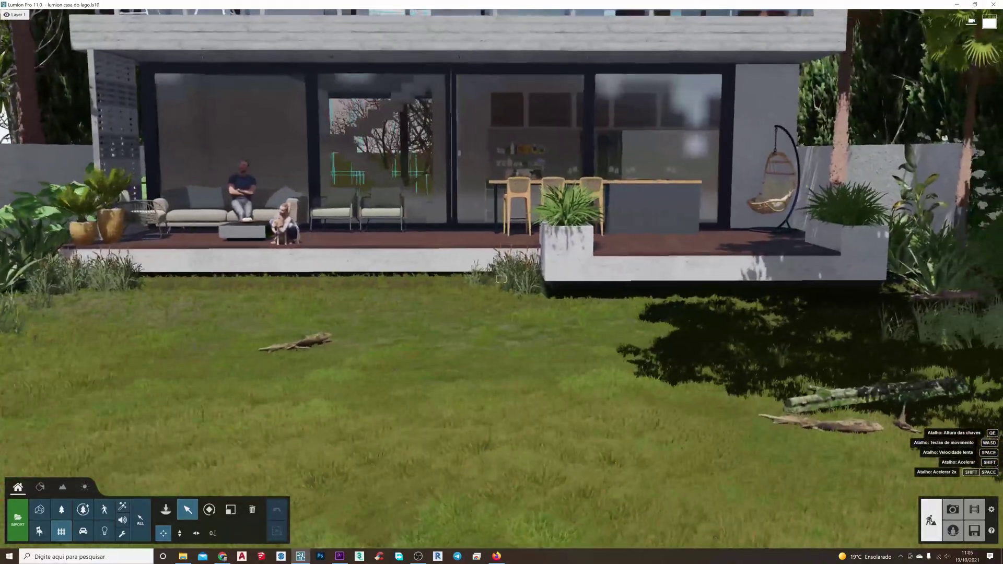
key(w)
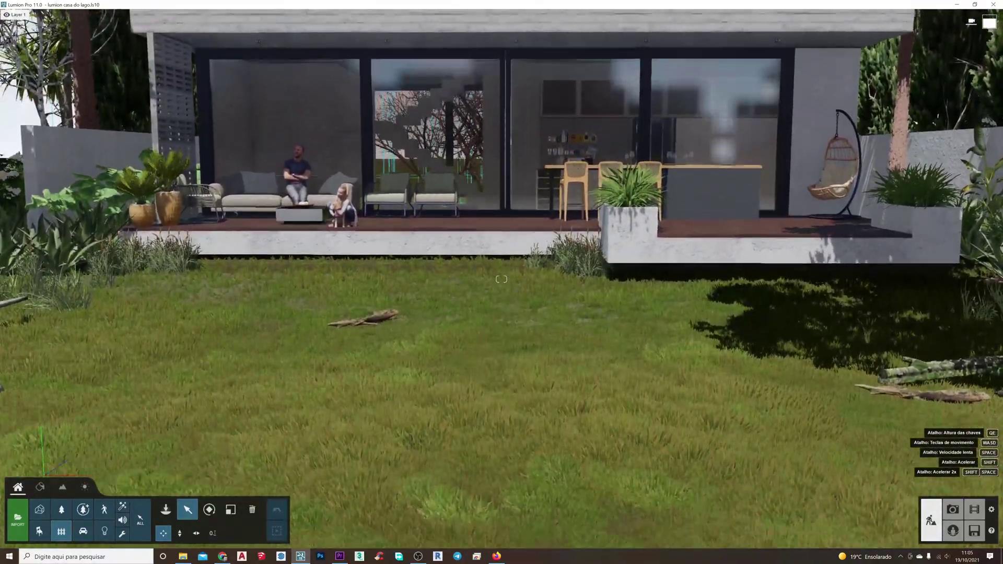
key(w)
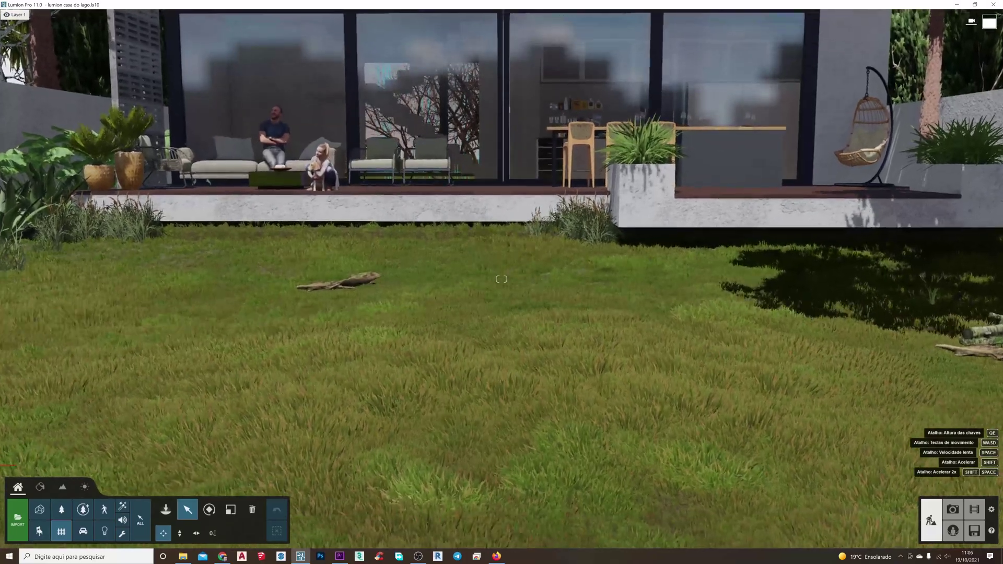
key(w)
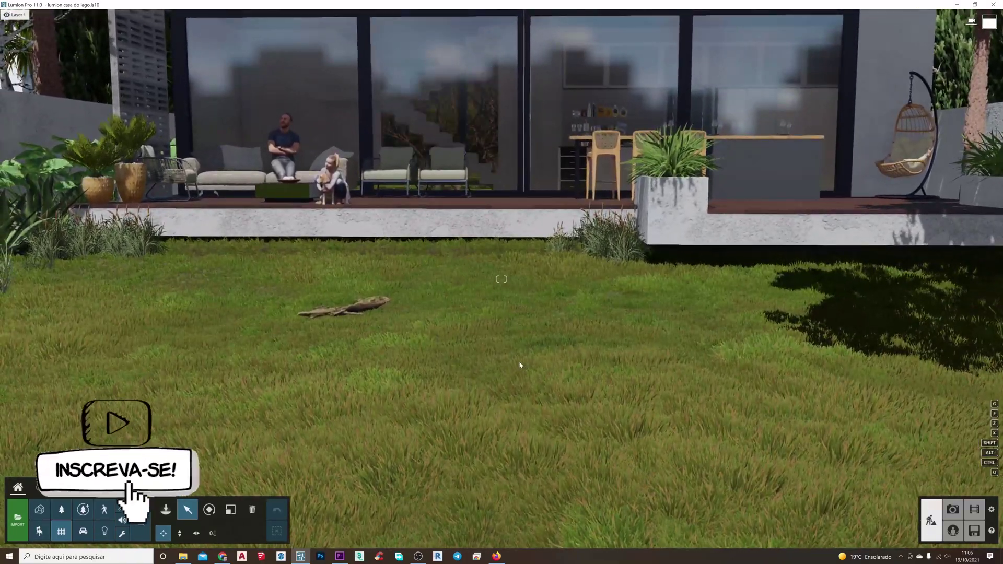
Place a Pouf 003 from the outdoor library on the lawn in front of the terrace.
click(166, 510)
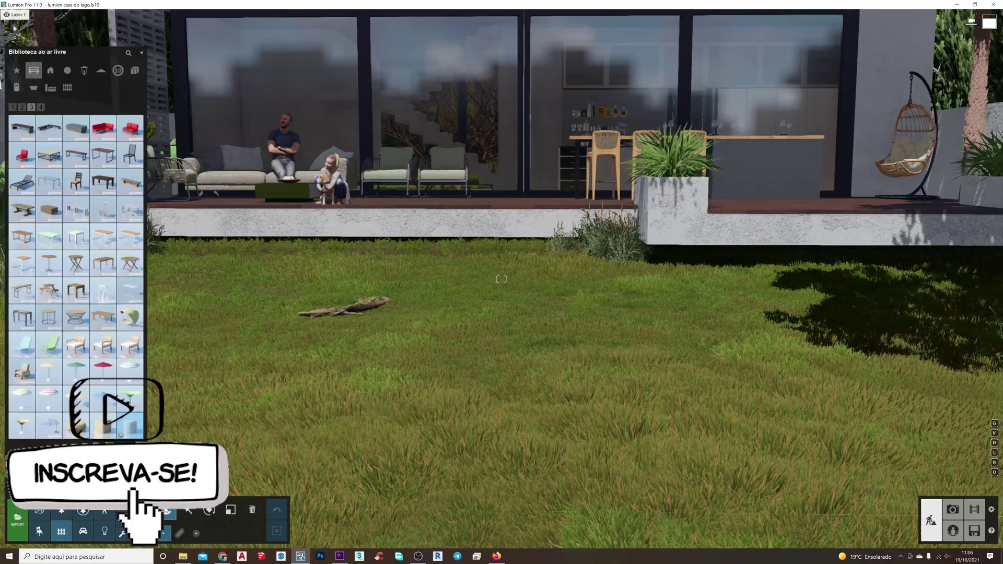
key(s)
right_drag(198, 413, 194, 462)
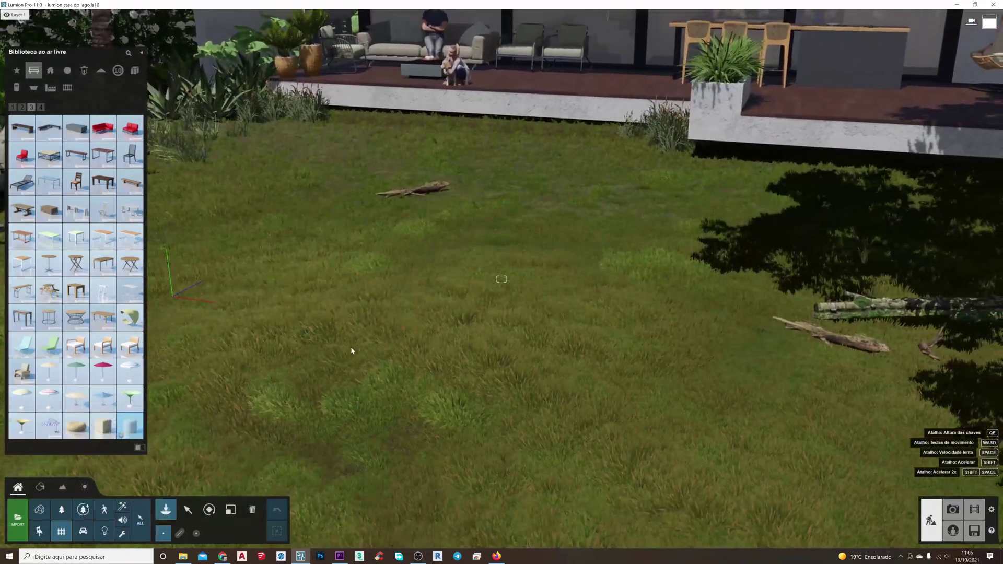
click(352, 350)
Select the pouf and move it a short distance sideways across the lawn.
click(187, 510)
right_drag(292, 413, 269, 464)
key(a)
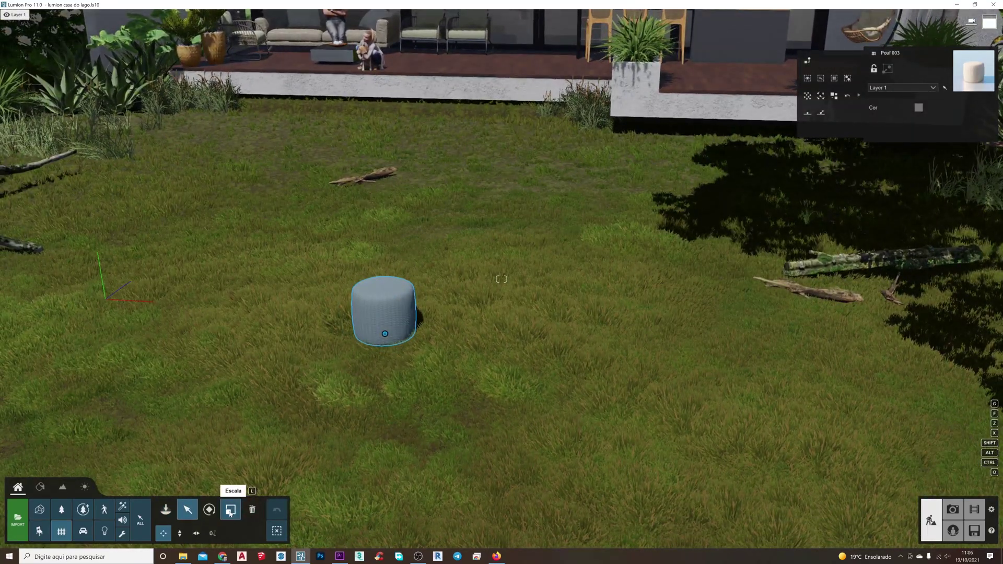
click(229, 511)
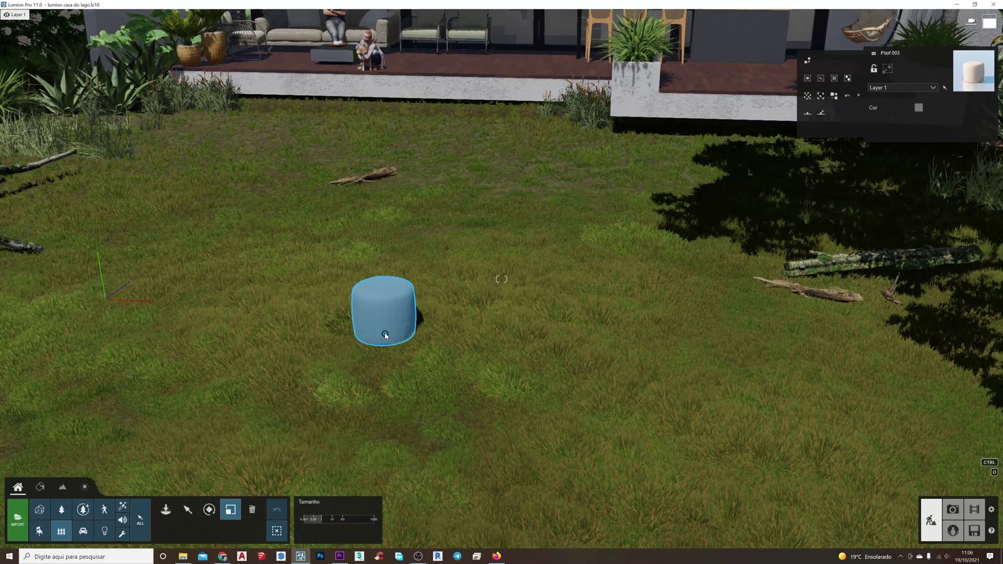
key(m)
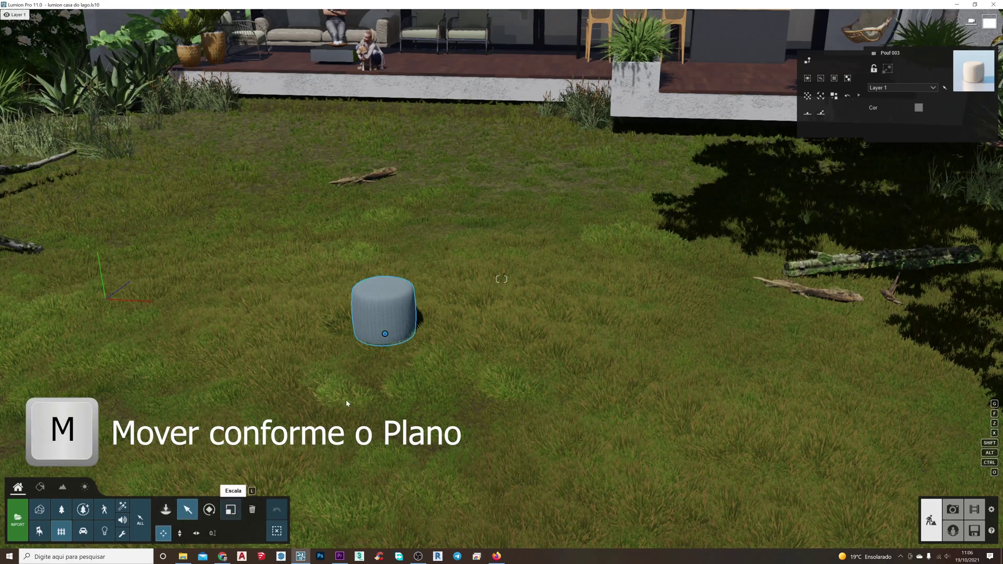
drag(385, 334, 328, 332)
Raise the pouf vertically so it floats above the lawn.
right_drag(466, 327, 437, 279)
key(a)
key(a)
right_drag(412, 319, 382, 343)
key(w)
key(d)
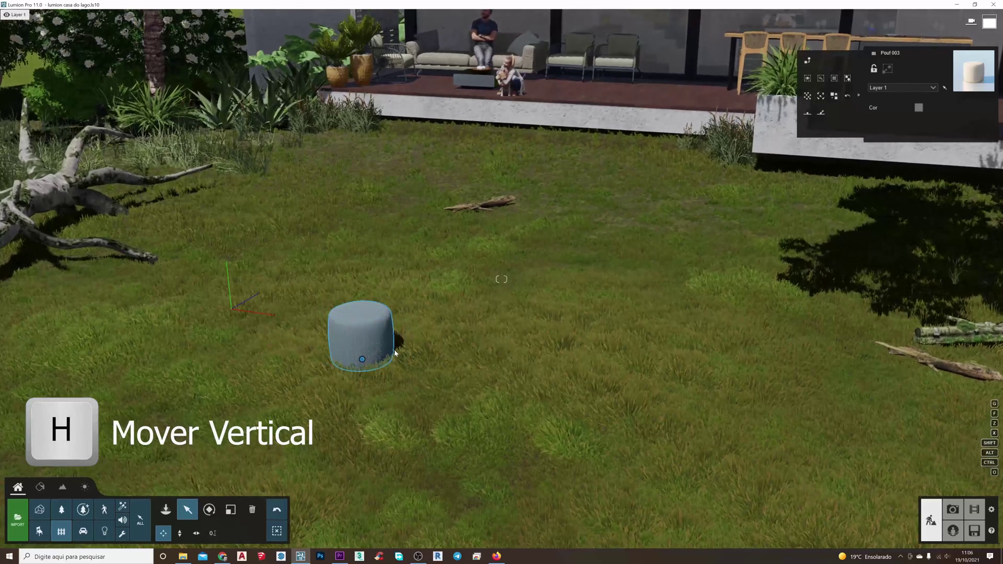
key(h)
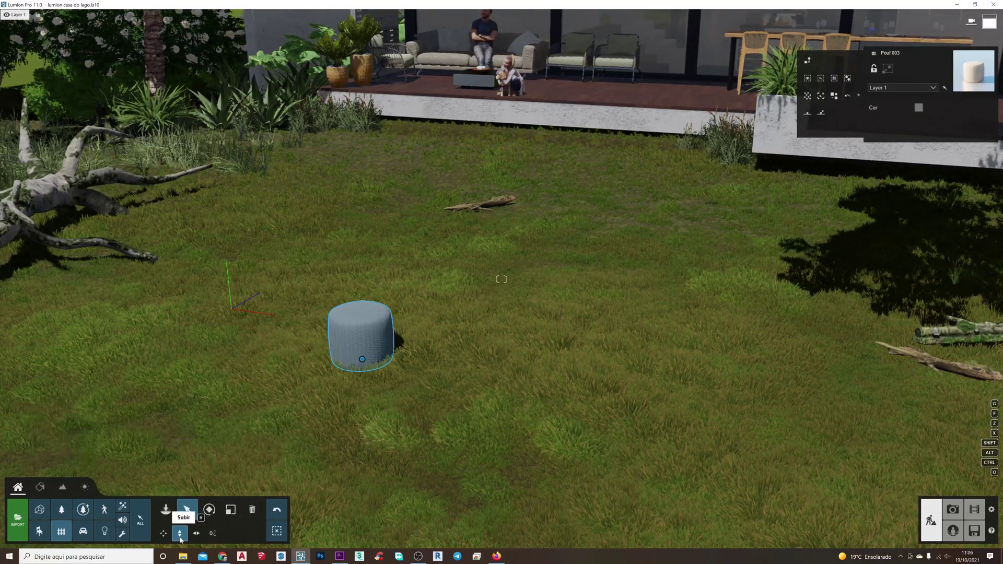
drag(363, 361, 334, 290)
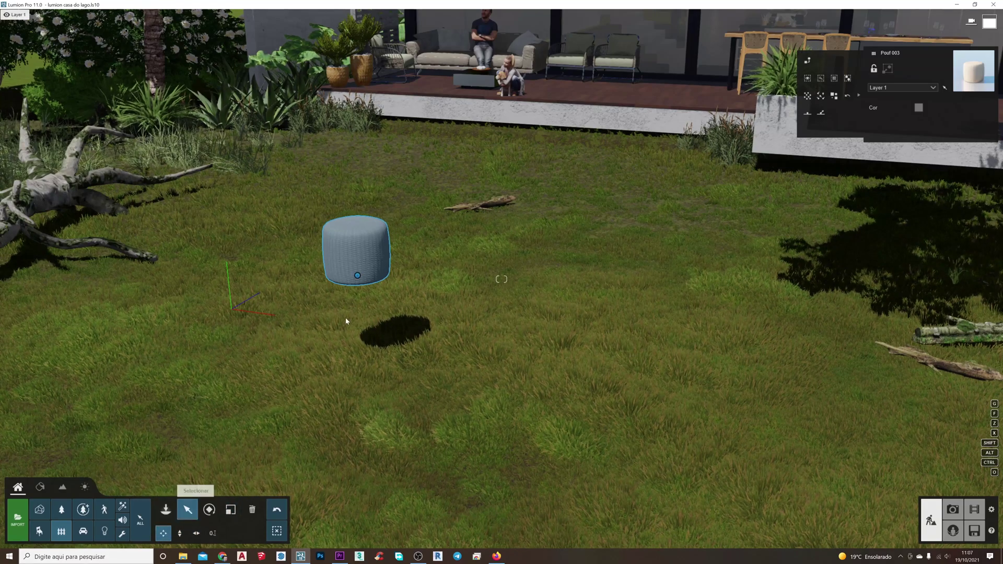
Move the pouf freely to another spot on the lawn, resting on the ground, and view it with the fallen tree behind.
drag(357, 276, 266, 390)
right_drag(264, 391, 392, 340)
key(d)
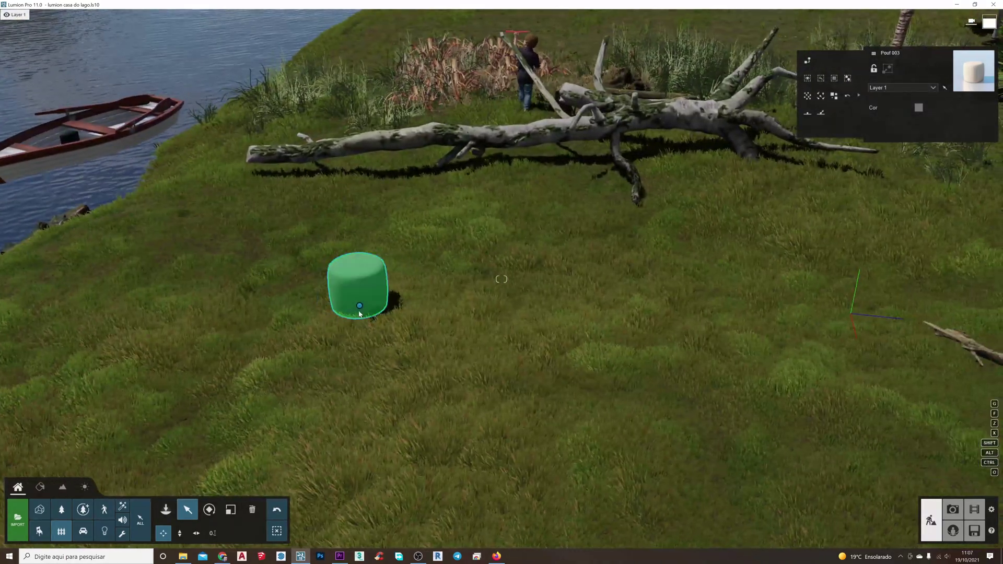
Move the pouf horizontally out over the lake at a fixed height and bring it back onto the lawn.
drag(349, 310, 310, 309)
right_drag(310, 309, 359, 318)
key(d)
drag(536, 384, 242, 219)
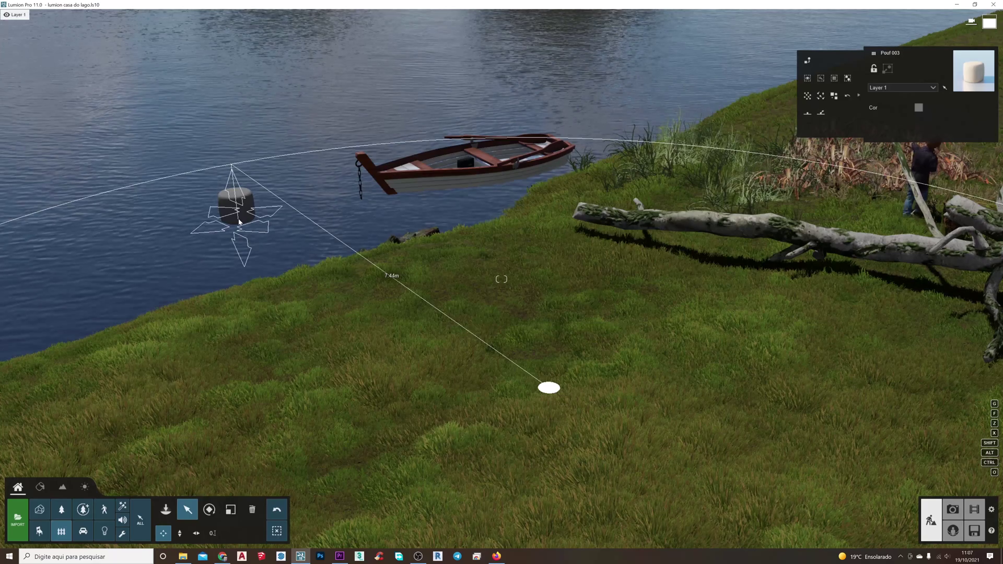
drag(232, 230, 267, 241)
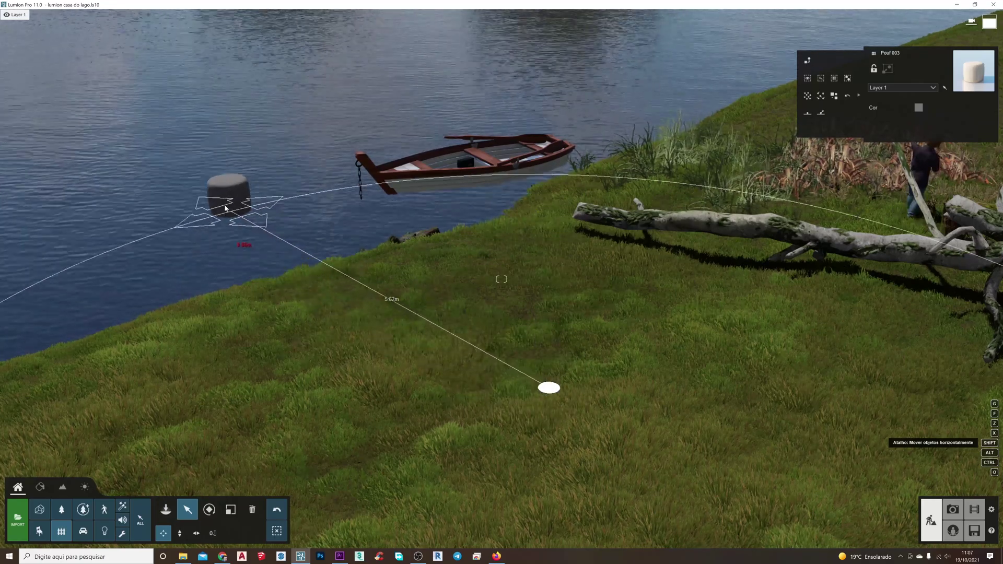
drag(212, 196, 455, 343)
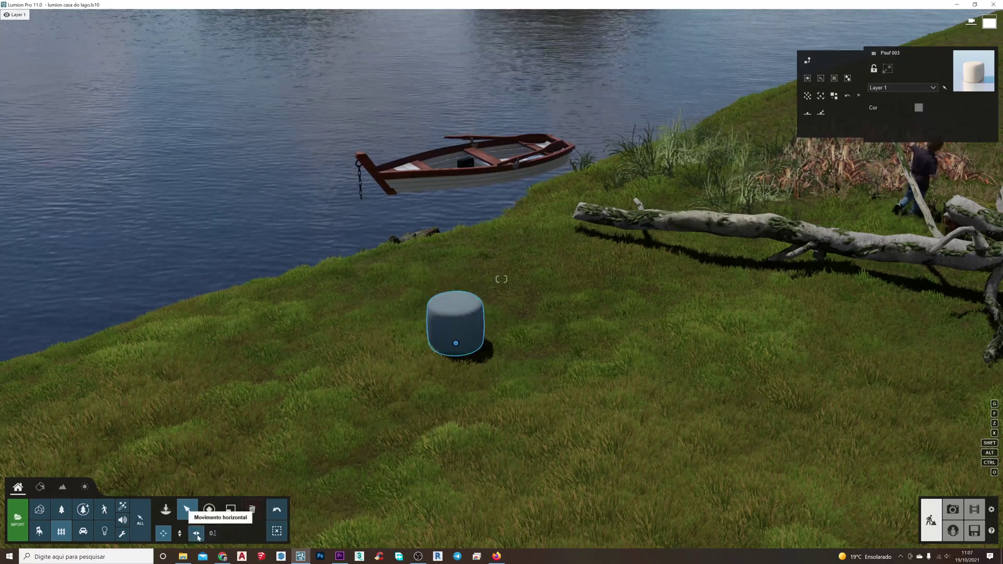
Set the pouf's X position to 5 m with numeric coordinates, viewing it against the house terrace.
key(a)
right_drag(190, 435, 449, 426)
key(a)
right_drag(149, 388, 206, 402)
key(a)
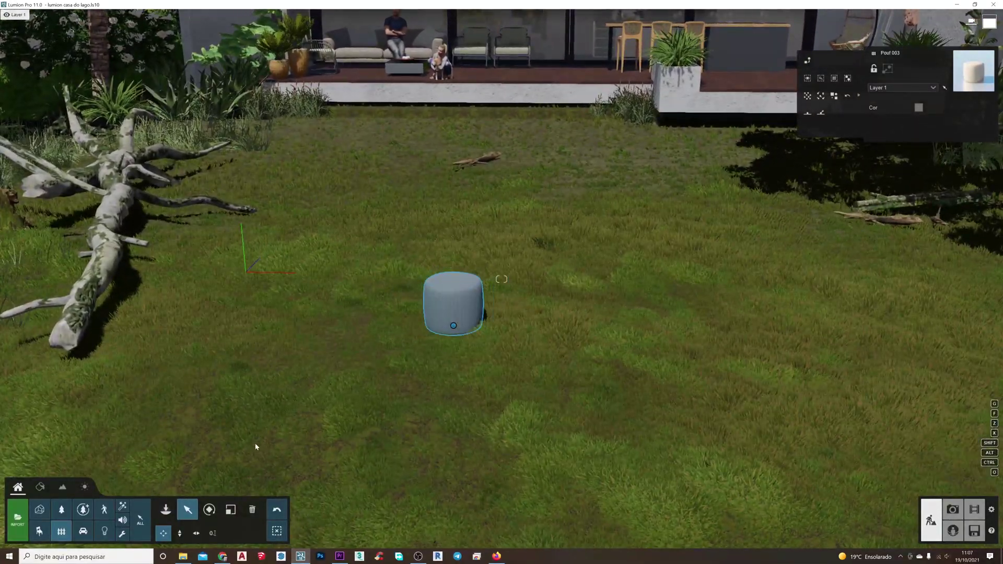
click(212, 534)
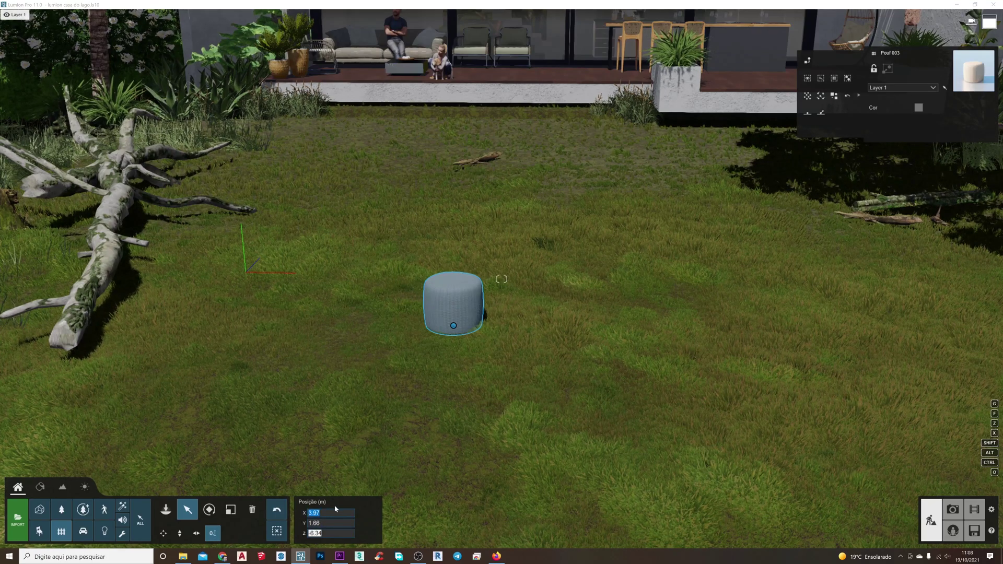
click(326, 534)
text(5)
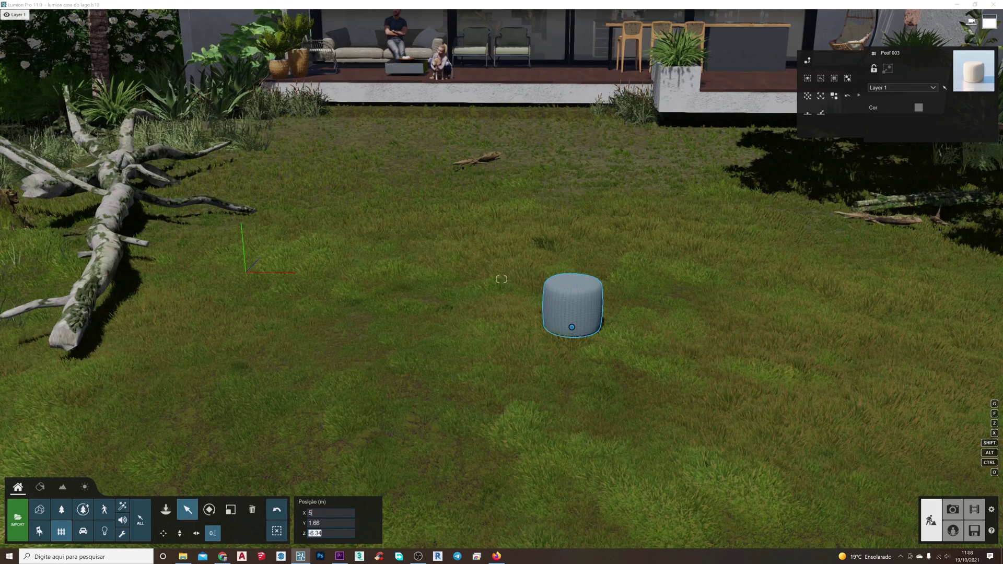
Set the pouf's X position to 1 m and shift it towards the terrace by changing its Z position.
right_drag(501, 279, 561, 317)
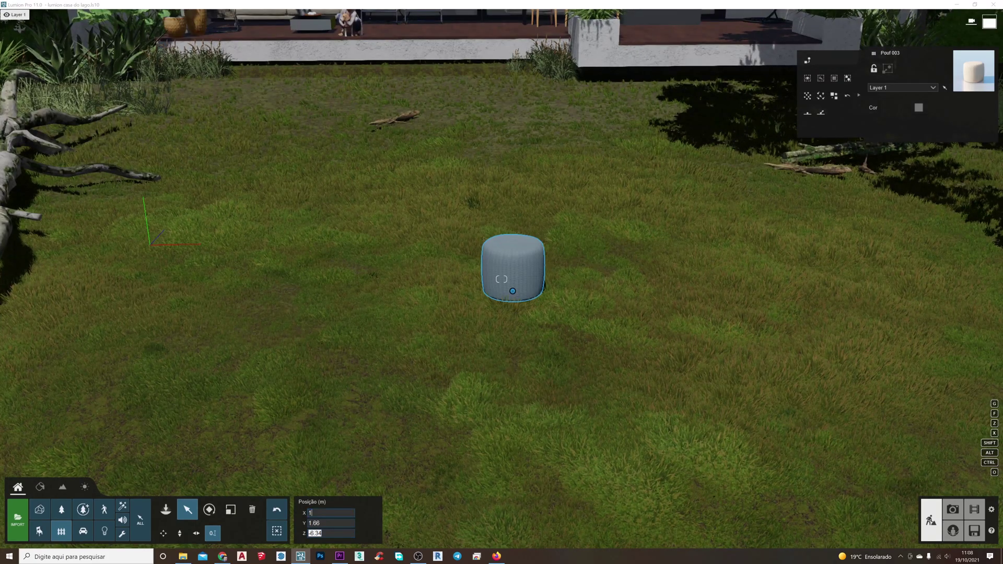
text(1)
mouse_move(460, 303)
right_down()
mouse_move(347, 305)
mouse_move(457, 285)
right_up()
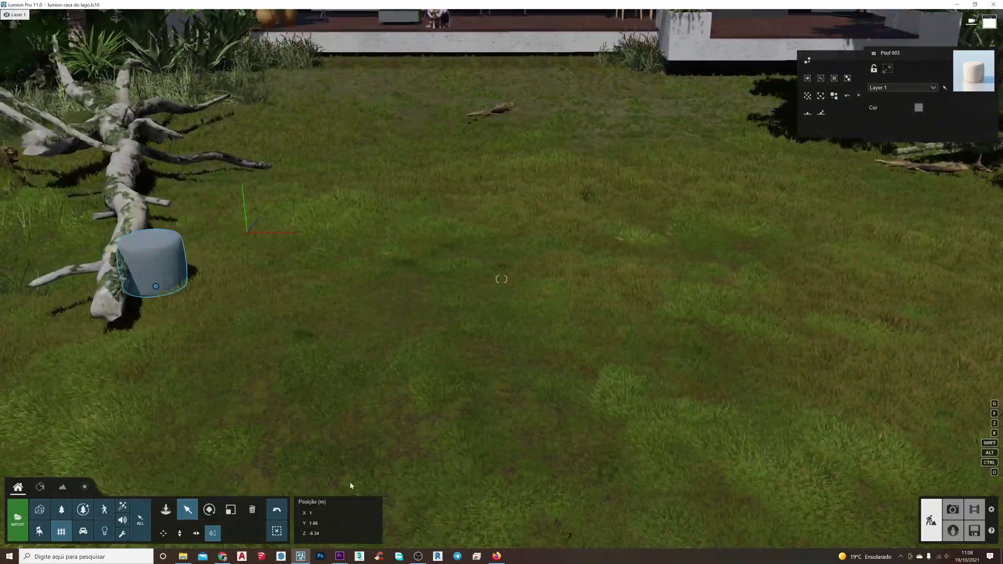
click(311, 531)
key(BackSpace)
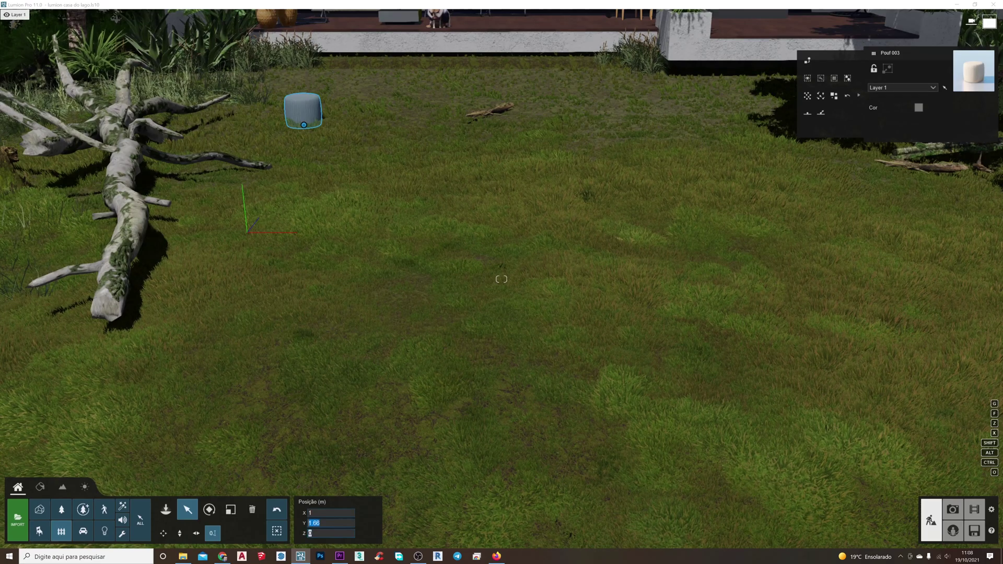
click(312, 531)
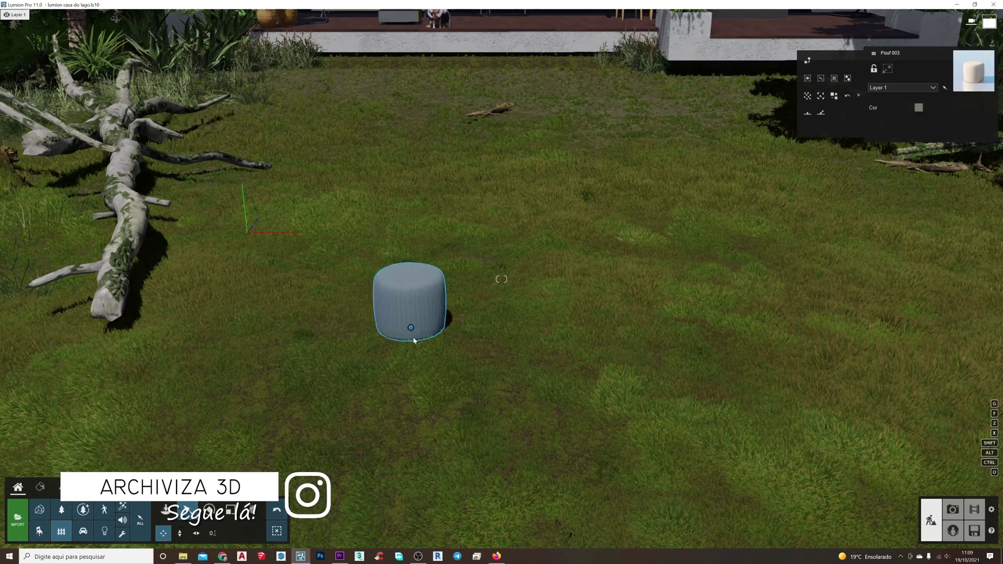
Duplicate the pouf to several spots on the lawn until there are four poufs, one near the water's edge.
scroll(416, 345, down, 1)
drag(416, 343, 420, 343)
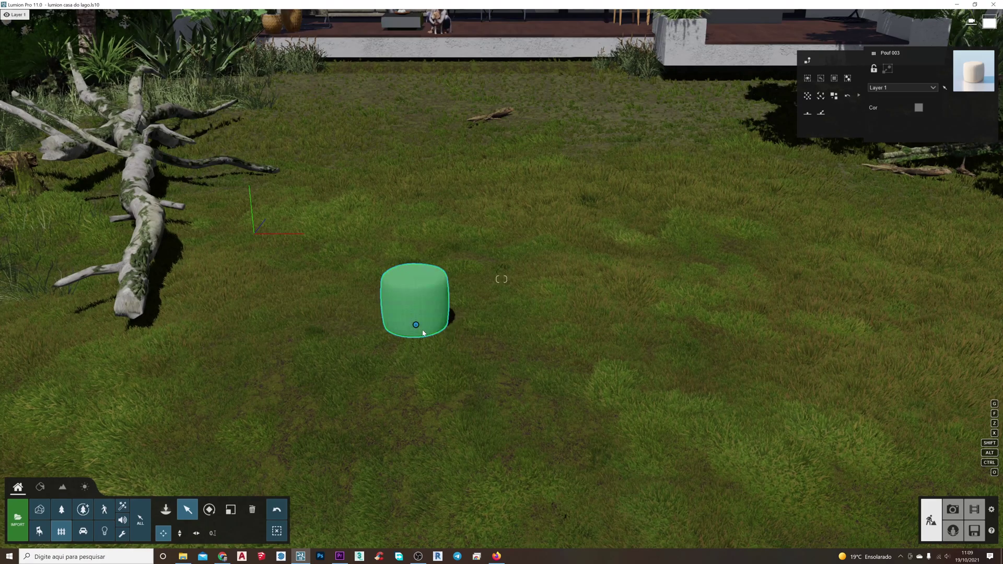
mouse_move(416, 327)
mouse_down()
mouse_move(446, 343)
mouse_move(502, 316)
mouse_move(575, 320)
mouse_move(587, 306)
mouse_move(443, 315)
mouse_move(478, 302)
mouse_move(581, 297)
mouse_move(630, 362)
mouse_move(534, 397)
mouse_move(486, 401)
mouse_up()
right_drag(674, 362, 656, 325)
key(d)
key(d)
key(a)
right_drag(561, 369, 540, 356)
key(a)
click(488, 275)
drag(484, 277, 366, 340)
key(a)
Rotate the pouf nearest the water's edge, turning its orientation to -20°.
click(209, 514)
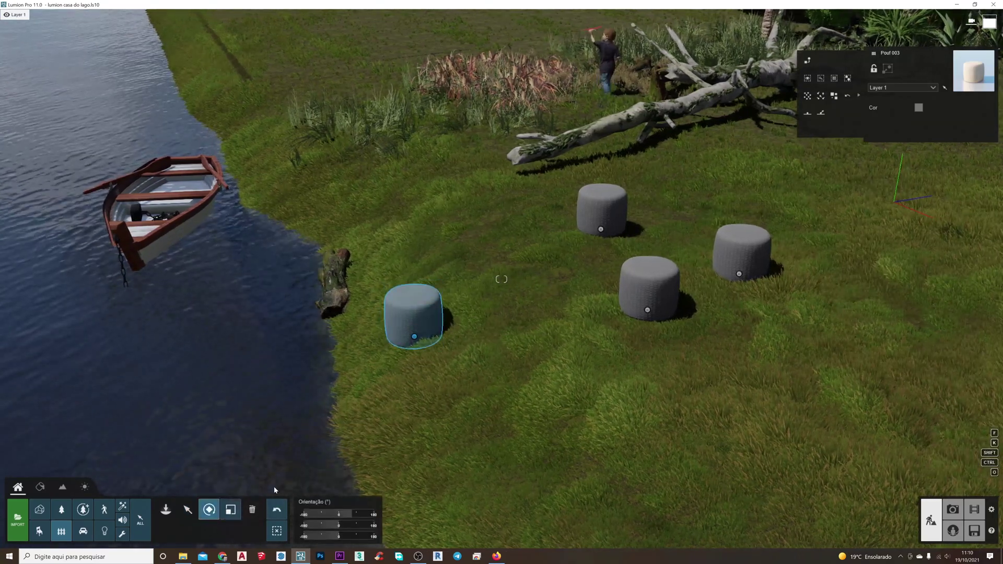
mouse_move(333, 516)
mouse_down()
mouse_move(326, 525)
mouse_move(349, 524)
mouse_move(328, 525)
mouse_move(339, 525)
mouse_up()
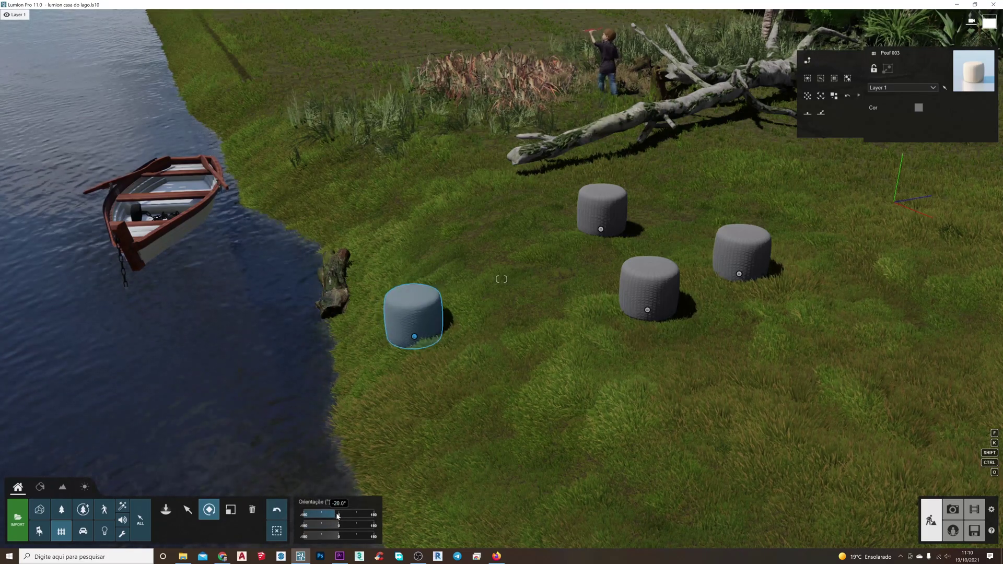
mouse_move(441, 347)
right_down()
mouse_move(456, 356)
mouse_move(444, 361)
mouse_move(448, 346)
mouse_move(438, 349)
right_up()
Move the pouf near the water slightly and align it with the slope of the terrain.
click(188, 510)
drag(417, 347, 423, 316)
key(f)
key(f)
Examine the terrain-aligned pouf on the sloping bank from close up and from several viewpoints.
right_drag(428, 329, 504, 374)
key(w)
key(w)
key(a)
key(d)
right_drag(580, 366, 528, 368)
right_drag(612, 287, 612, 248)
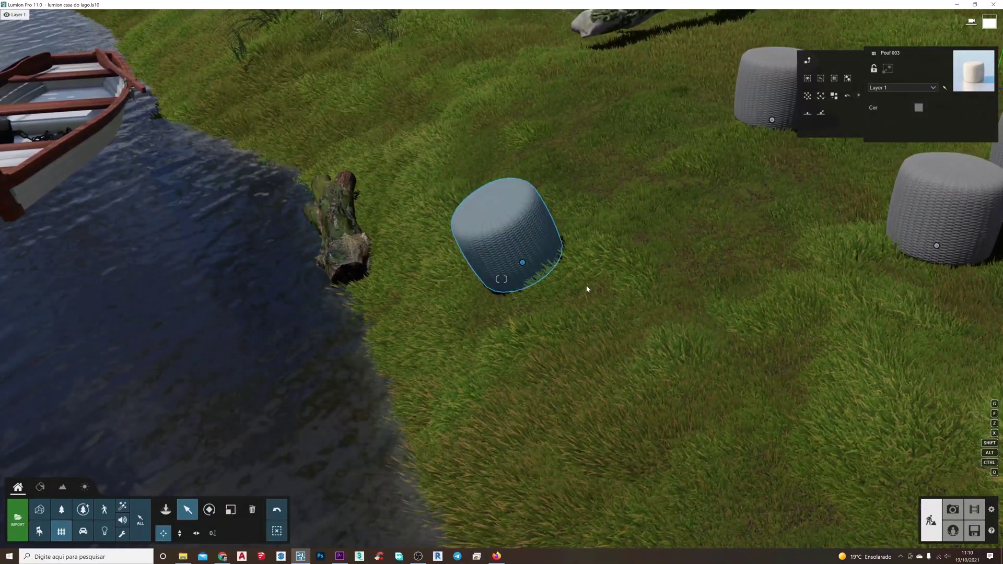
key(d)
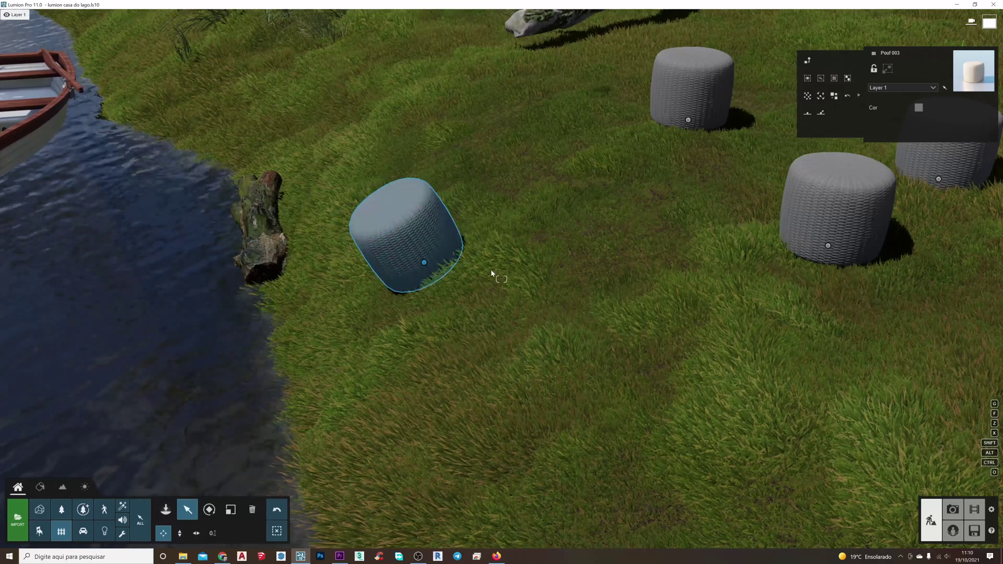
key(s)
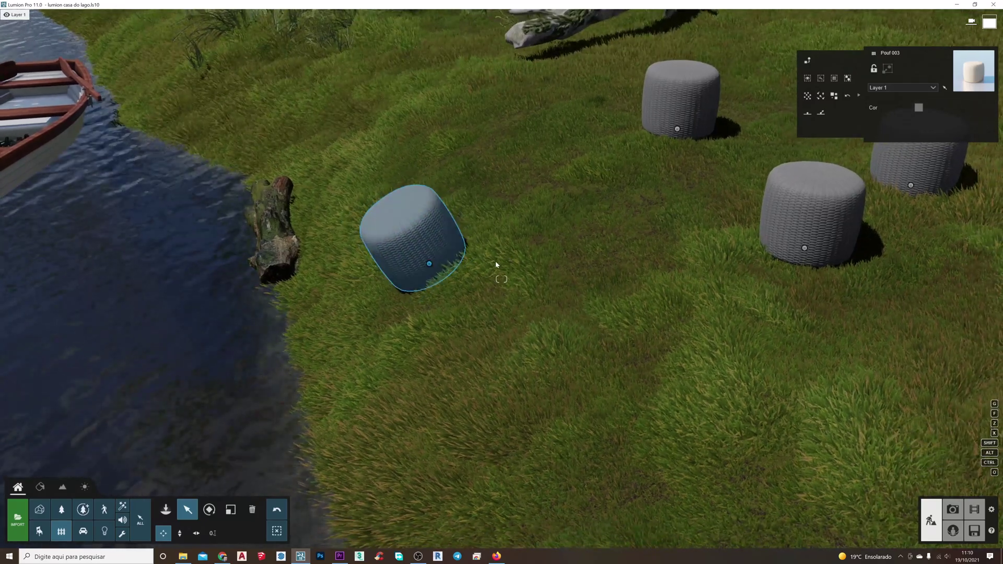
key(w)
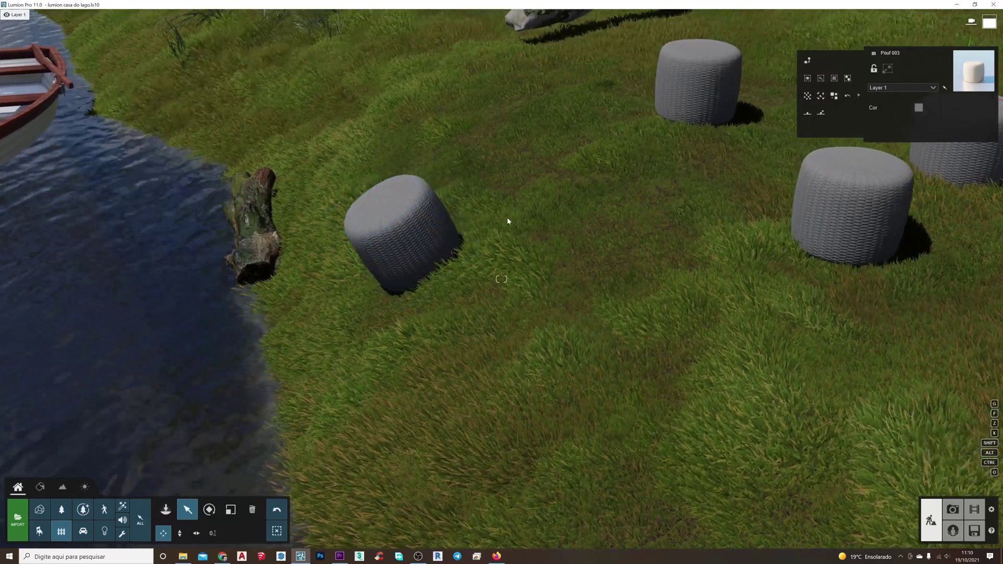
key(s)
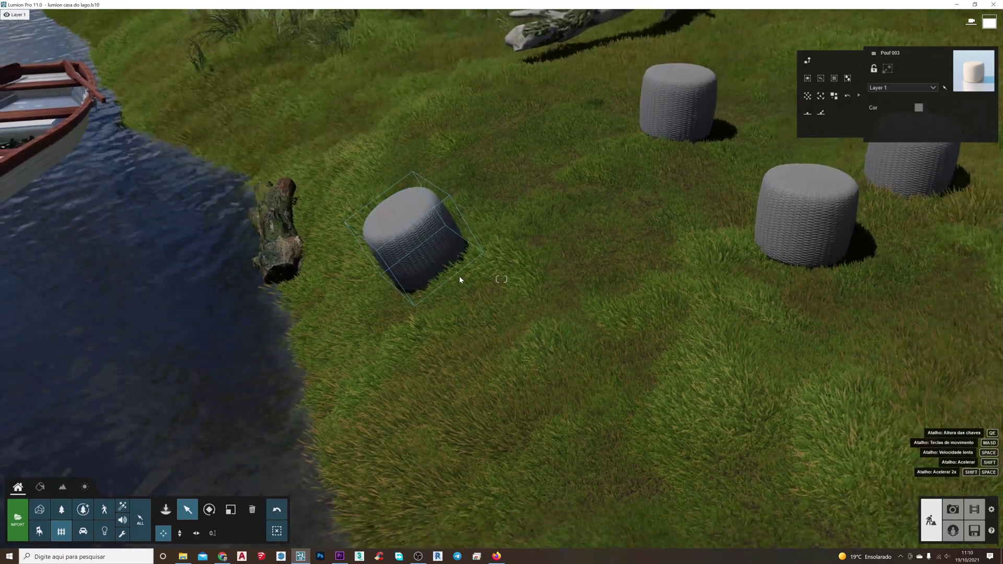
right_drag(459, 321, 421, 313)
key(s)
key(w)
key(w)
mouse_move(486, 343)
right_down()
mouse_move(484, 282)
mouse_move(495, 338)
mouse_move(494, 329)
right_up()
key(s)
key(w)
Move the tilted pouf a short way along the bank, stand it upright and toggle its alignment with the terrain.
click(473, 331)
click(469, 329)
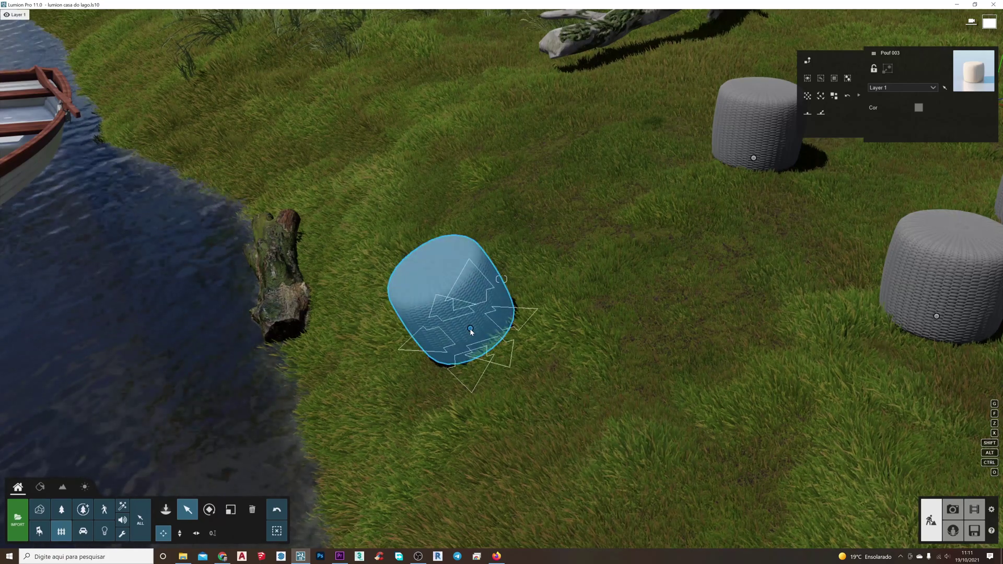
click(471, 329)
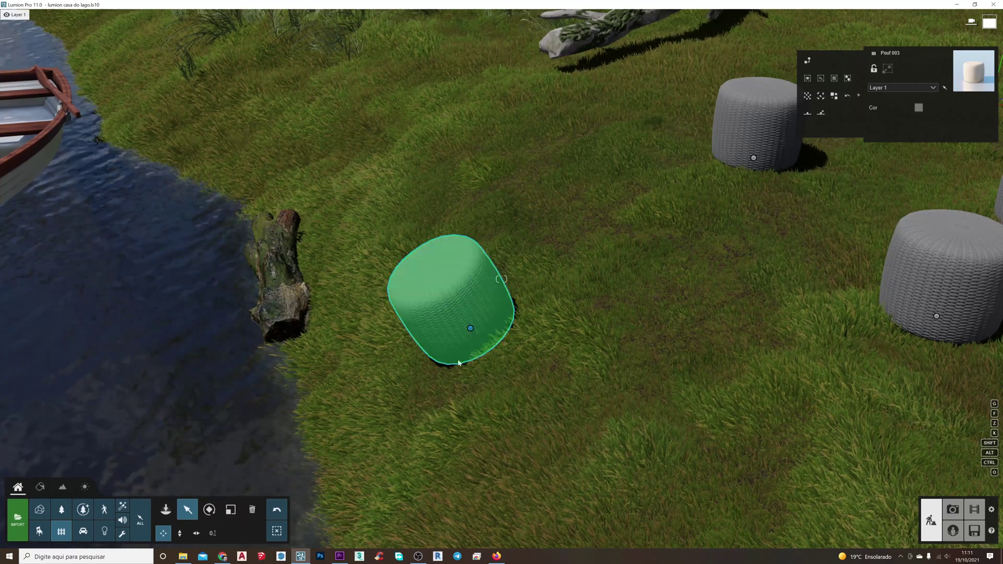
click(471, 329)
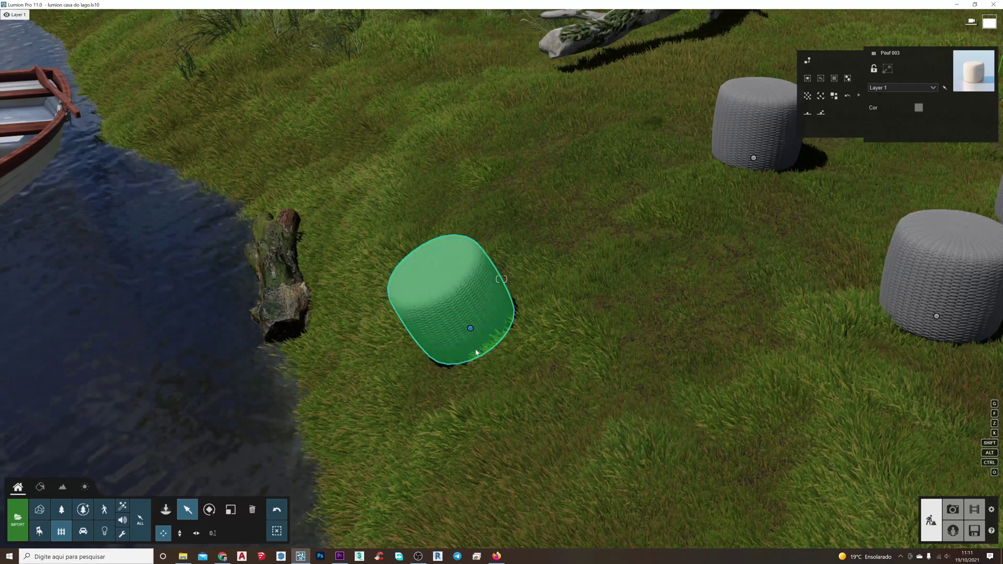
click(470, 330)
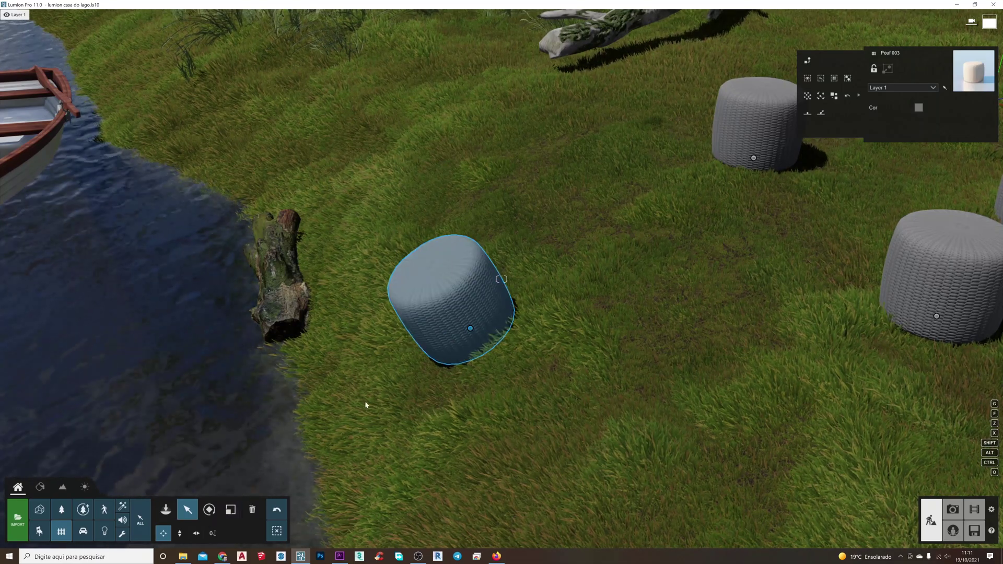
click(472, 330)
drag(469, 332, 458, 326)
key(f)
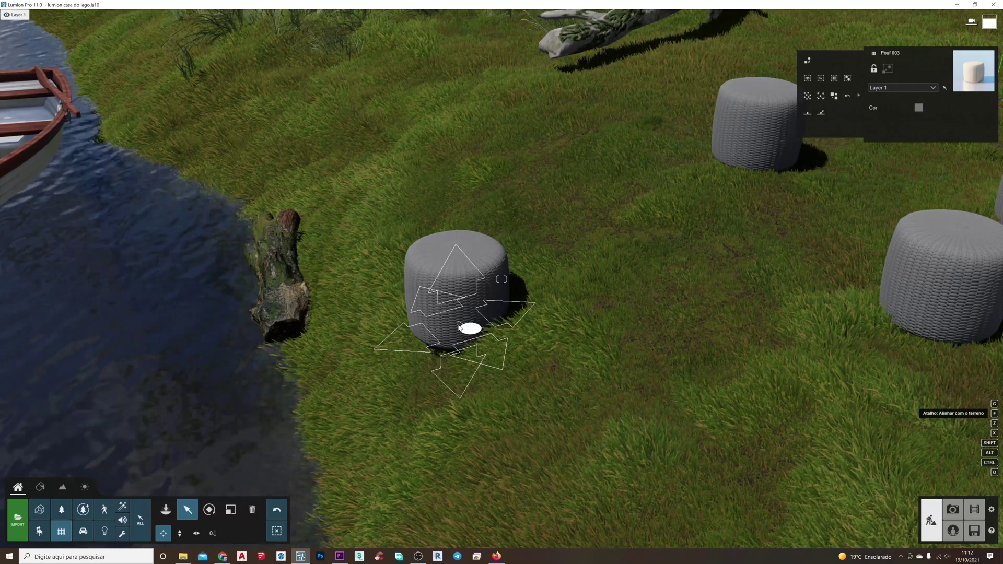
drag(458, 327, 441, 395)
Select the lone pouf on the open lawn and move it, first freely and then constrained to the Z axis.
right_drag(440, 394, 499, 377)
key(a)
key(d)
key(d)
key(a)
key(d)
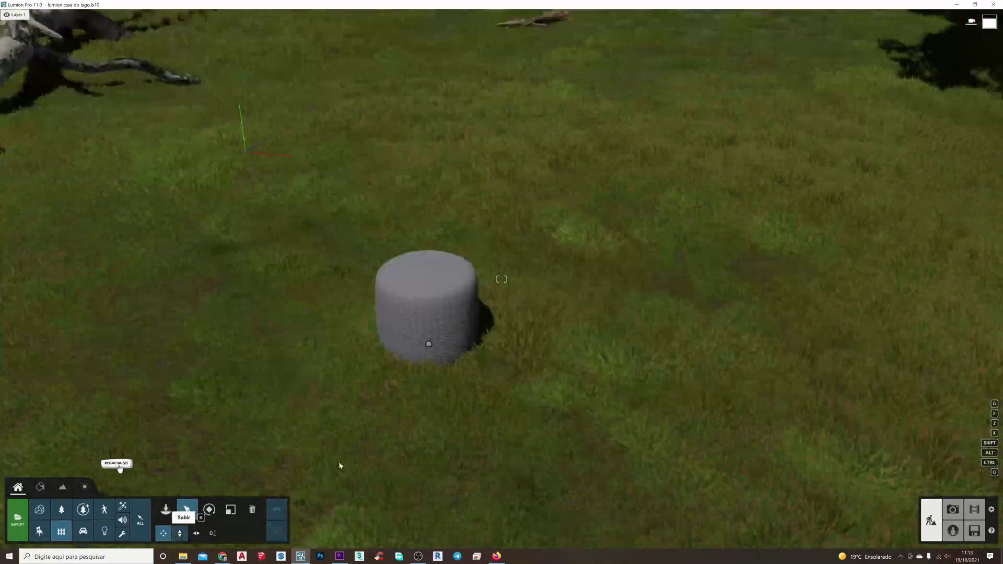
click(455, 360)
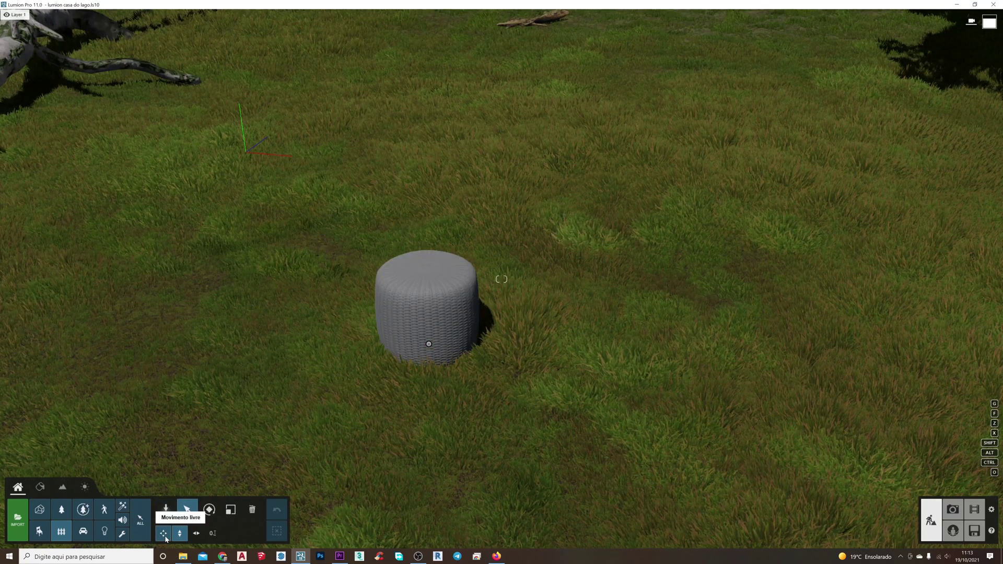
click(428, 353)
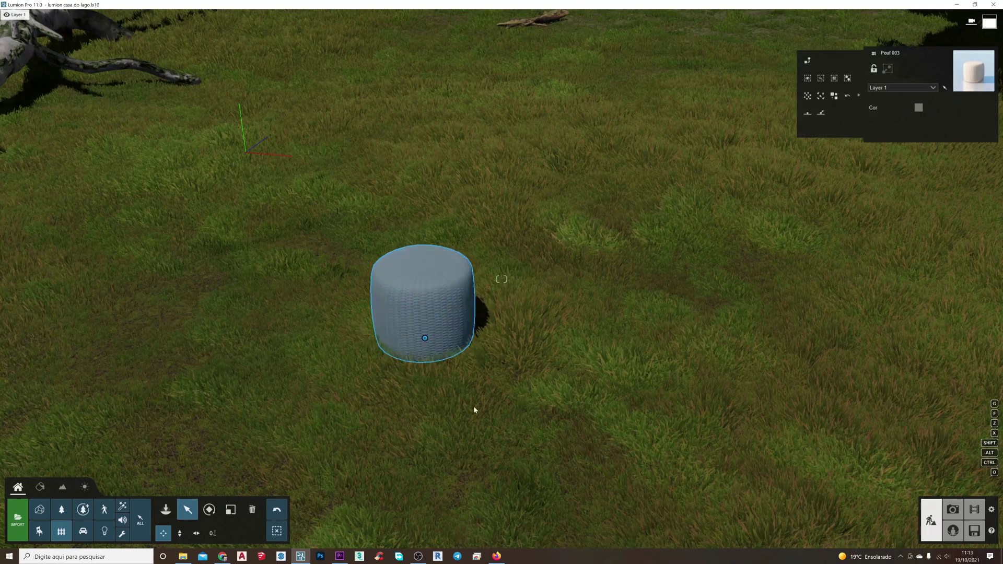
drag(426, 341, 506, 214)
key(z)
drag(411, 376, 560, 370)
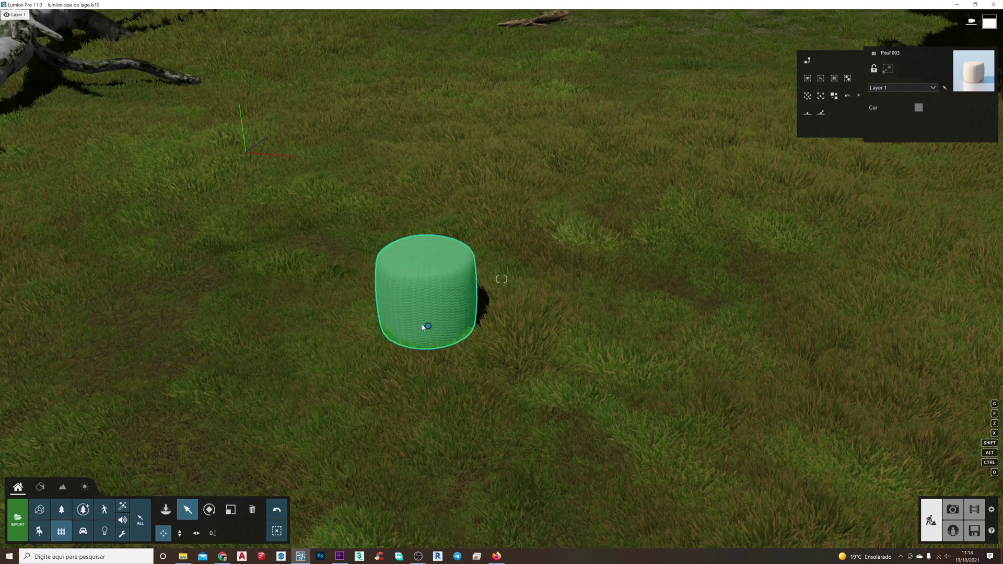
Shift the lone pouf a short way across the lawn and rotate it.
key(m)
drag(428, 326, 526, 340)
key(r)
Scale the pouf up slightly in proportion and move it a little on the grass.
key(l)
mouse_move(403, 336)
mouse_down()
mouse_move(430, 287)
mouse_move(383, 348)
mouse_move(387, 314)
mouse_move(385, 330)
mouse_up()
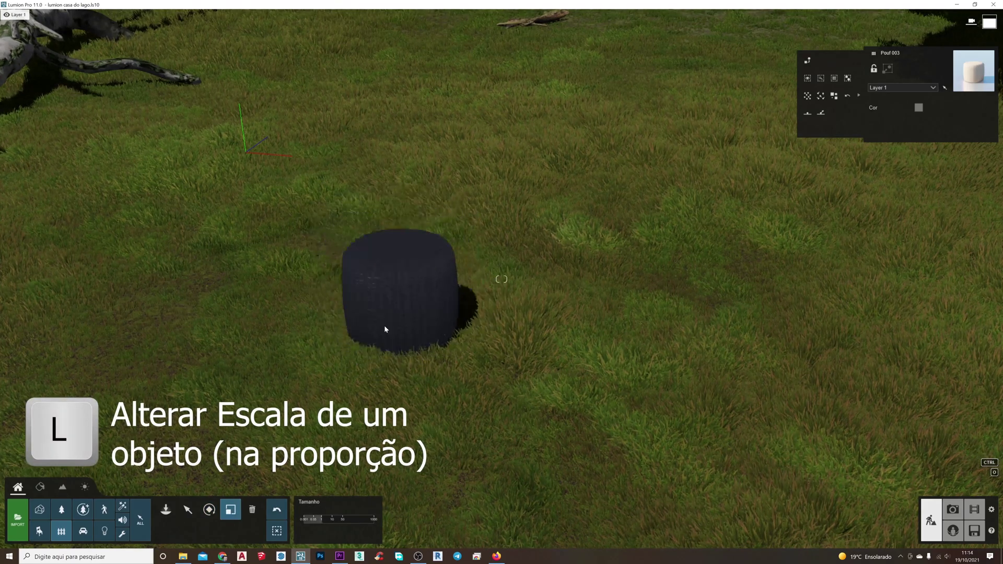
click(188, 509)
drag(402, 335, 429, 331)
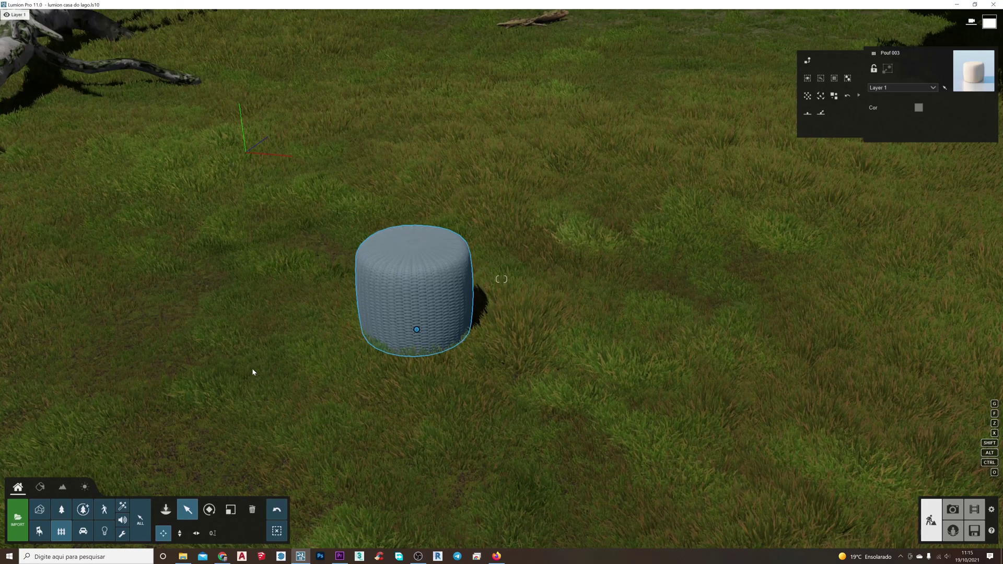
Choose the octagonal folding wooden table from the outdoor library for placement near the pouf and rotate its preview.
click(170, 511)
click(598, 293)
mouse_move(602, 291)
right_down()
mouse_move(614, 292)
mouse_move(605, 289)
right_up()
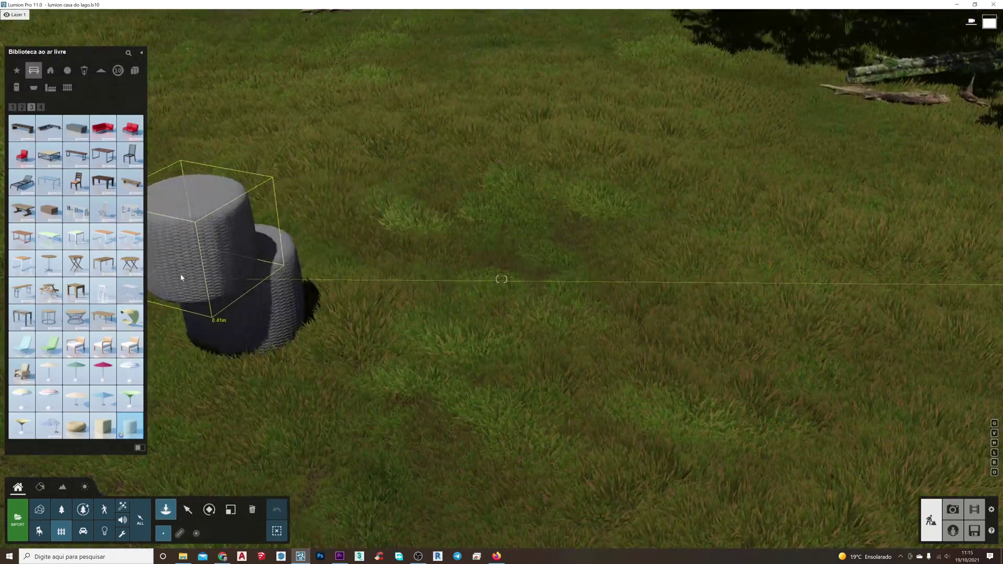
click(132, 272)
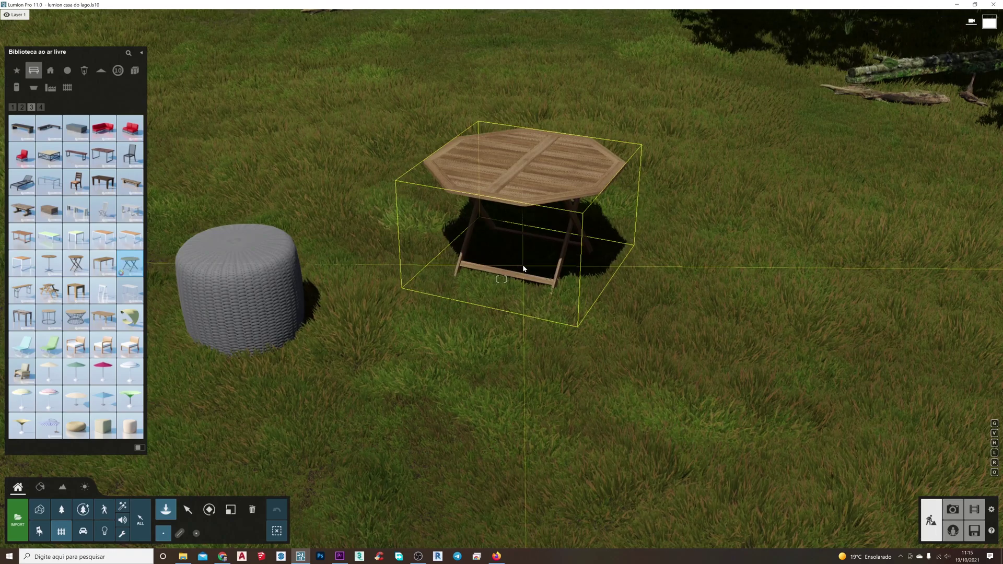
key(r)
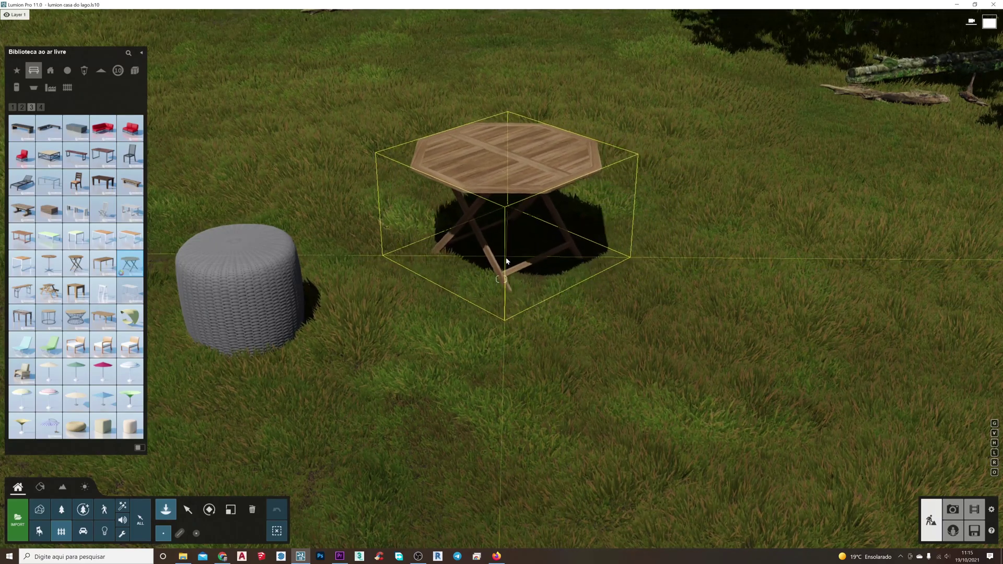
Scale the table preview down, enlarge it well beyond its original size, and place it on the lawn beside the pouf.
key(l)
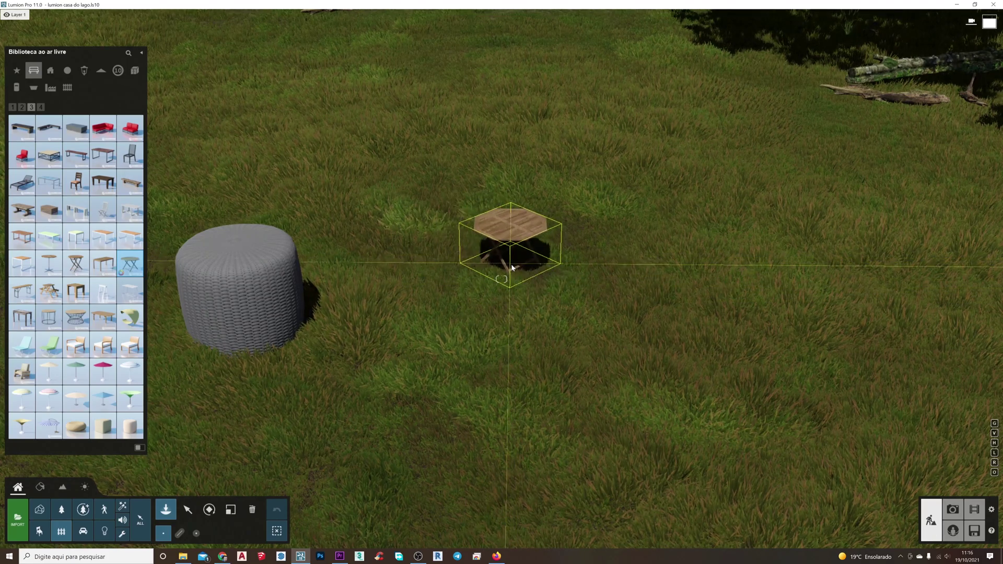
key(l)
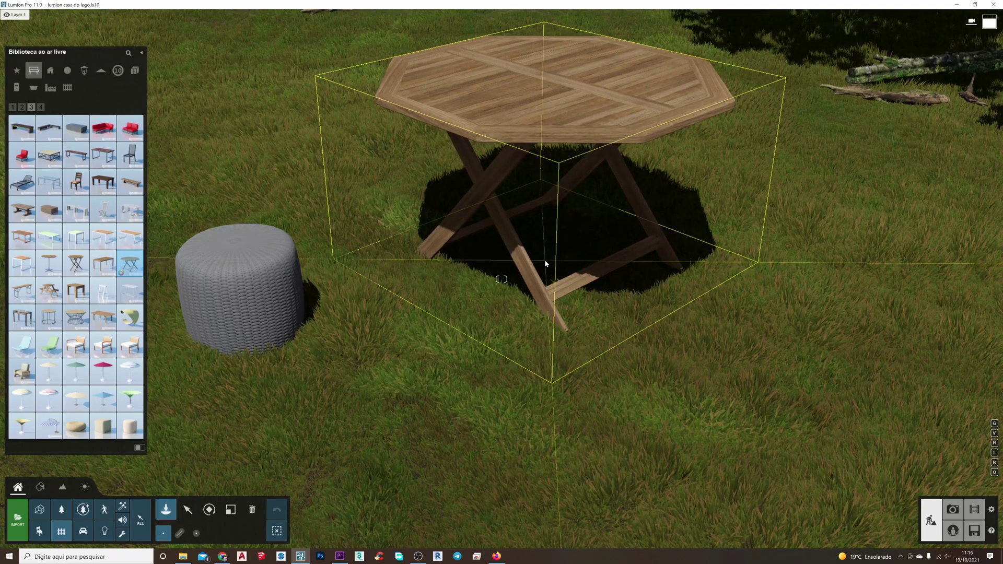
click(545, 262)
key(s)
key(a)
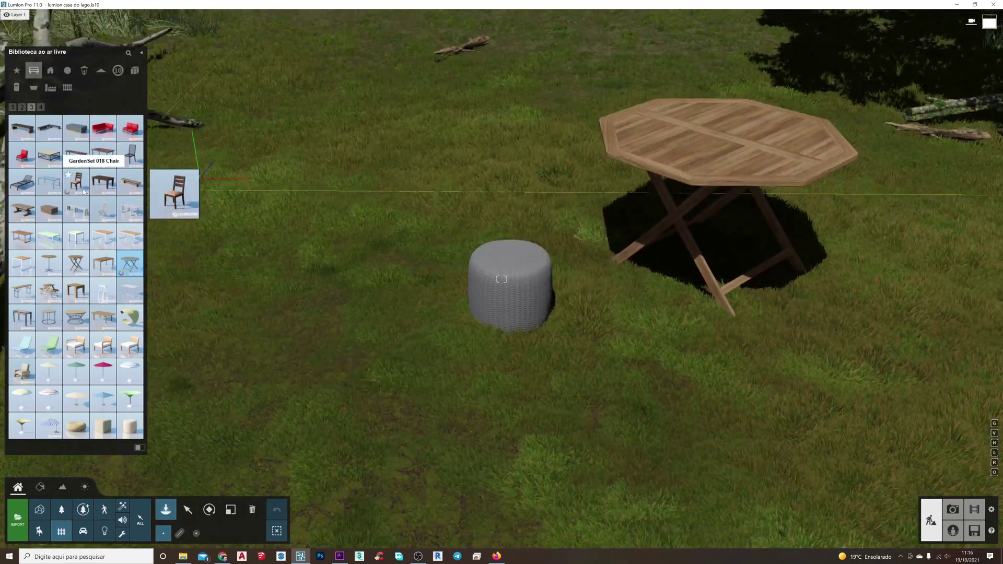
Choose the GardenSet 018 Chair from the outdoor library and try placing it beside the octagonal table.
click(76, 182)
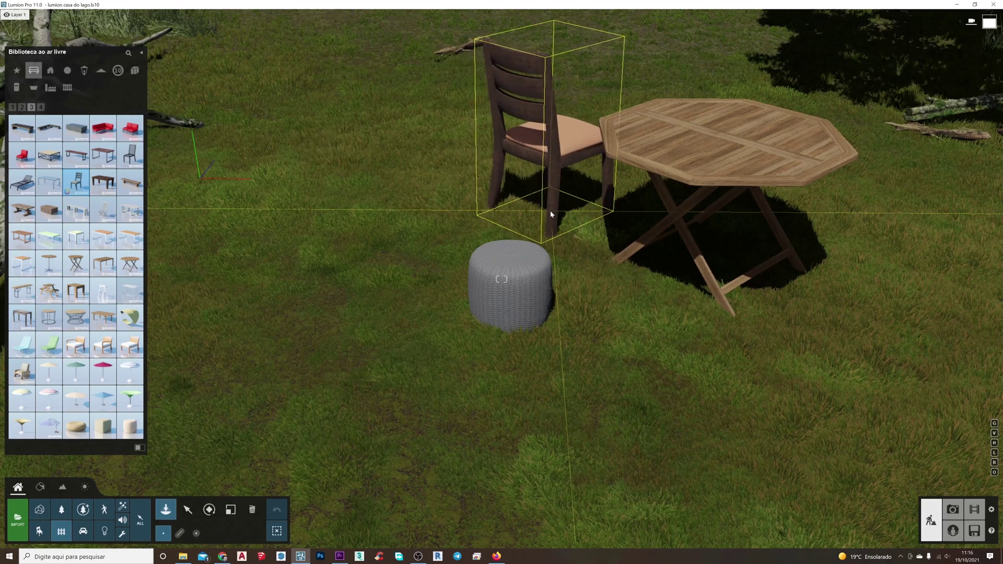
click(551, 214)
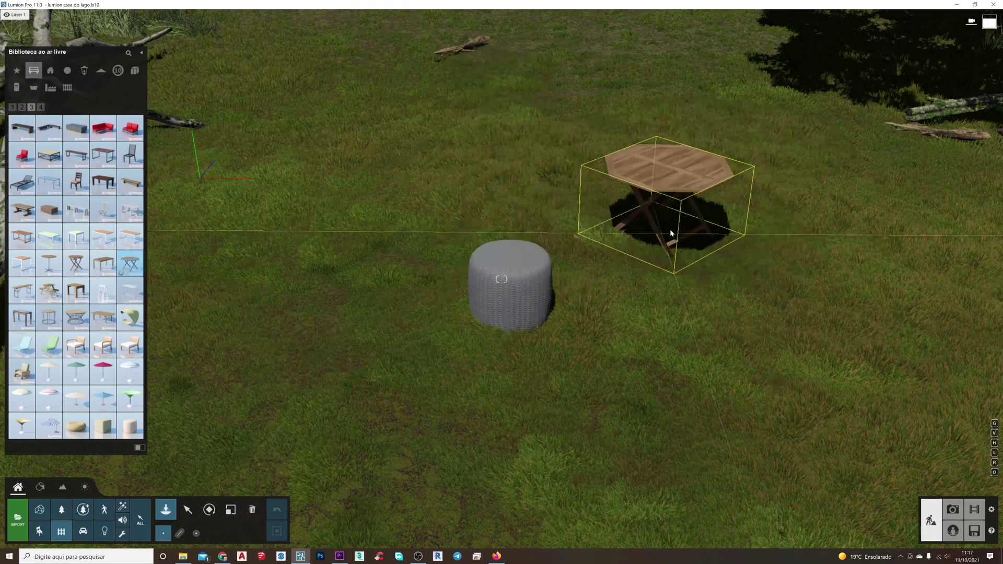
Scale the octagonal table preview and place it on the lawn behind the pouf, and scale the placed table down slightly.
key(l)
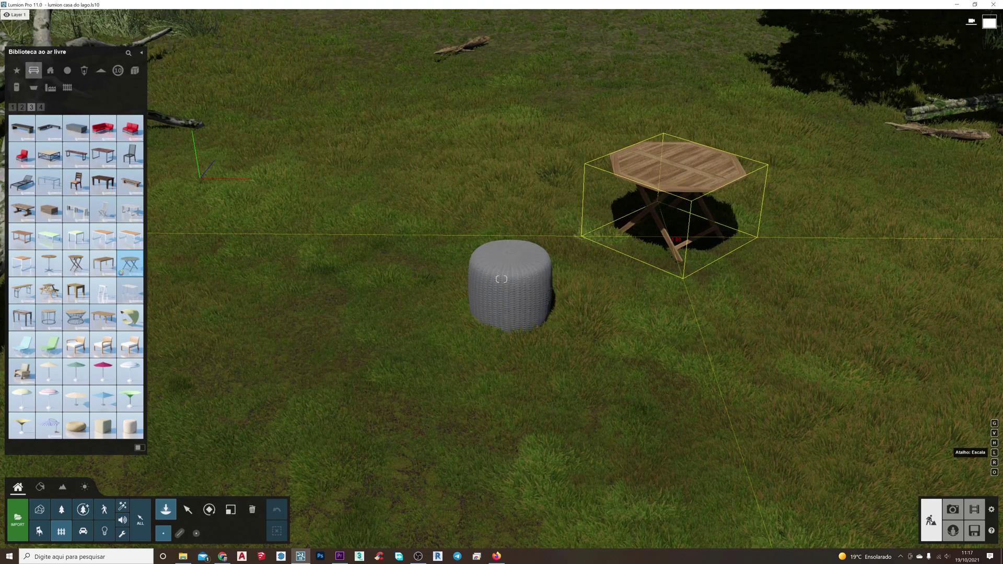
click(670, 239)
click(188, 509)
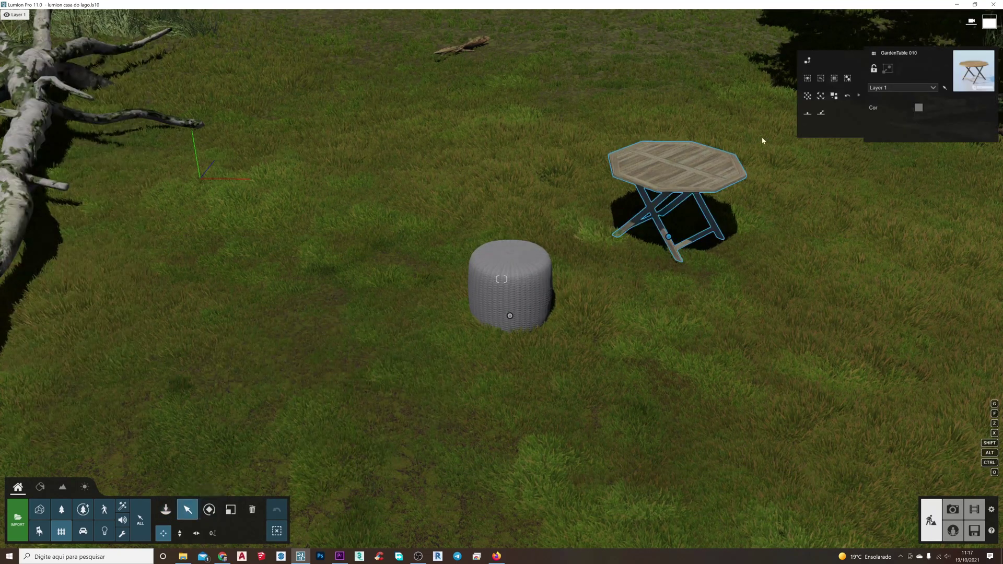
click(230, 510)
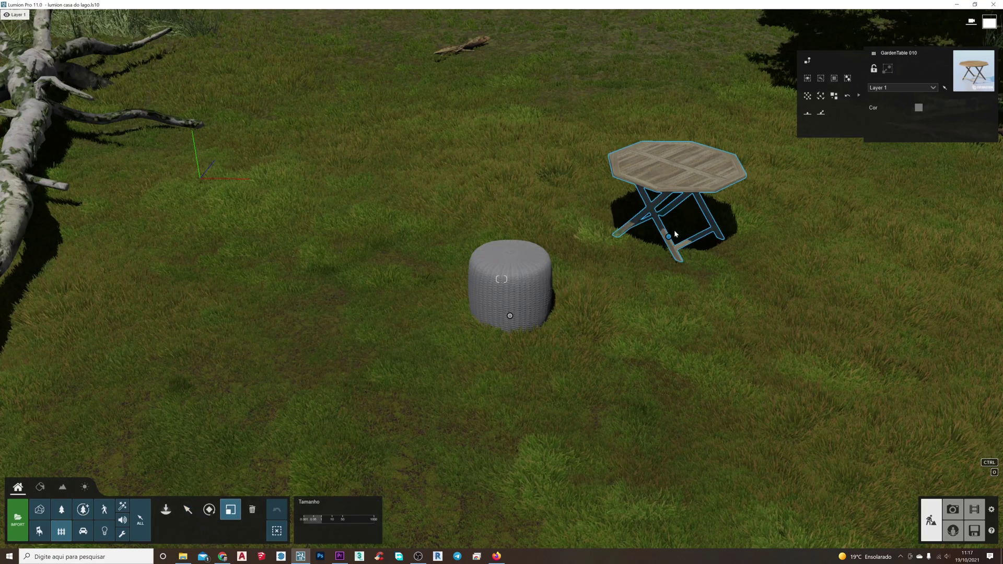
mouse_move(669, 237)
mouse_down()
mouse_move(675, 218)
mouse_move(674, 243)
mouse_move(675, 217)
mouse_move(672, 245)
mouse_up()
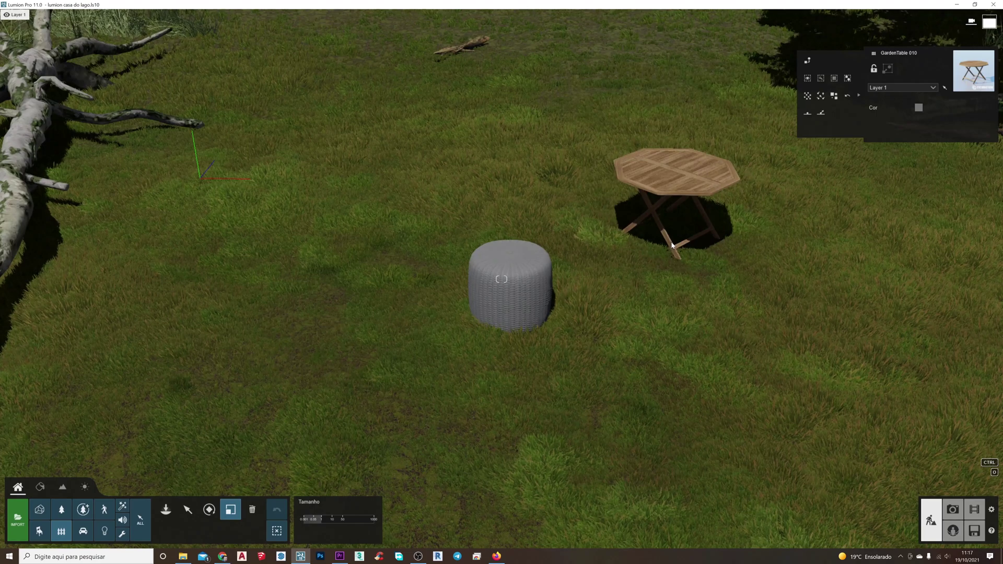
click(164, 511)
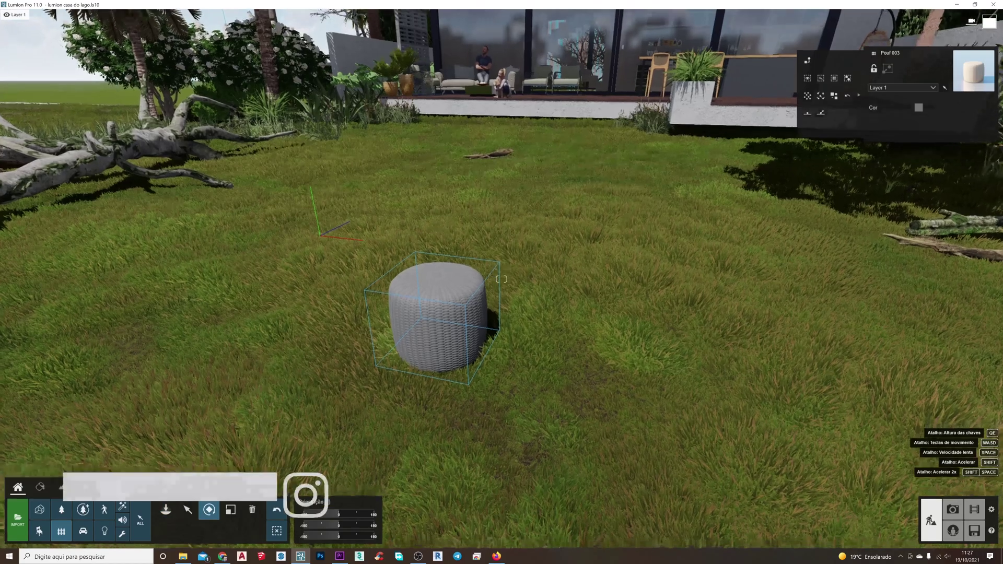
Delete the woven pouf from the lawn after approaching it and adjusting its orientation.
key(w)
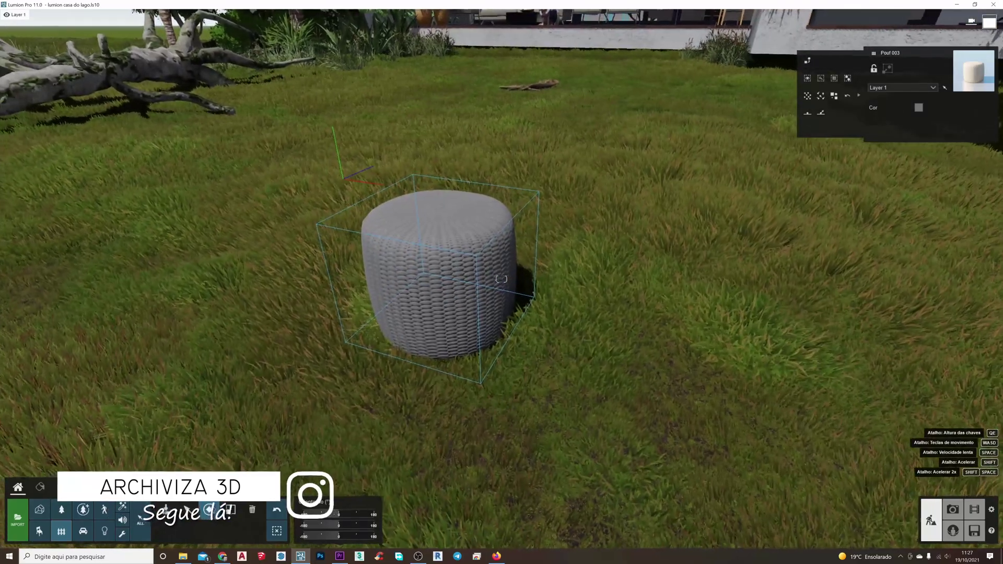
right_drag(501, 279, 537, 282)
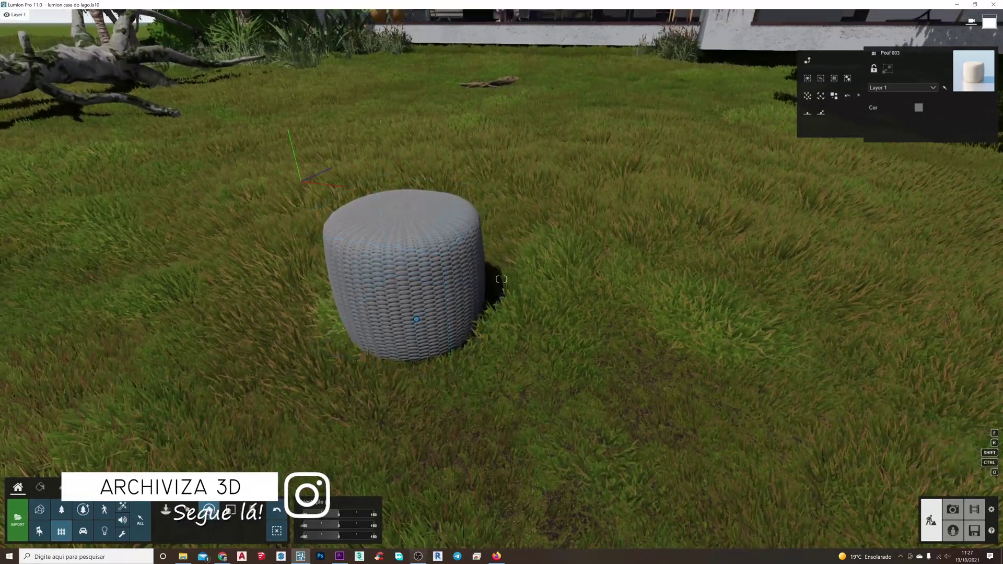
mouse_move(333, 515)
mouse_down()
mouse_move(310, 517)
mouse_move(338, 518)
mouse_move(330, 519)
mouse_up()
click(252, 510)
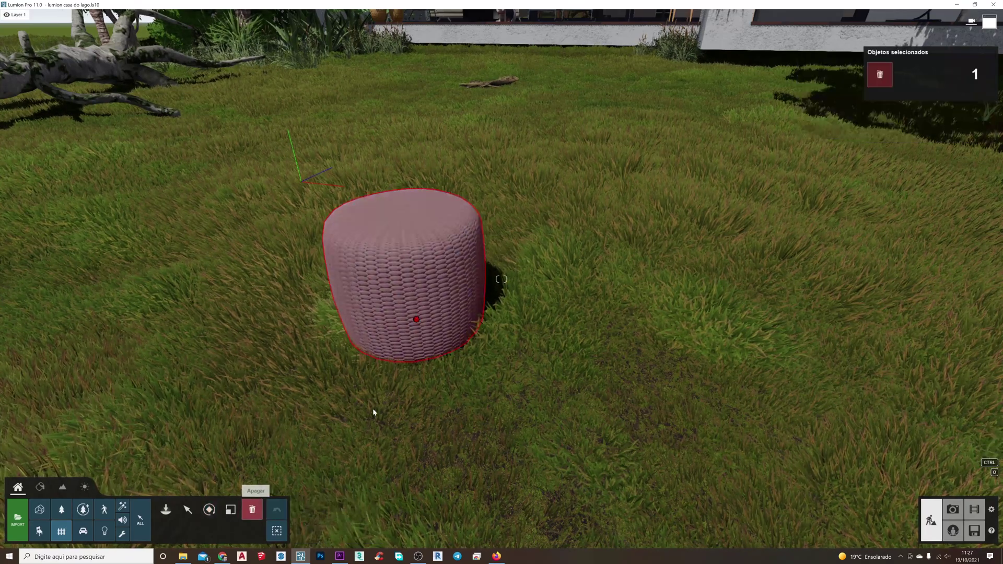
click(416, 323)
Place the wooden lounge chair from the outdoor library on the lawn and rotate it so its seat faces forward.
click(167, 506)
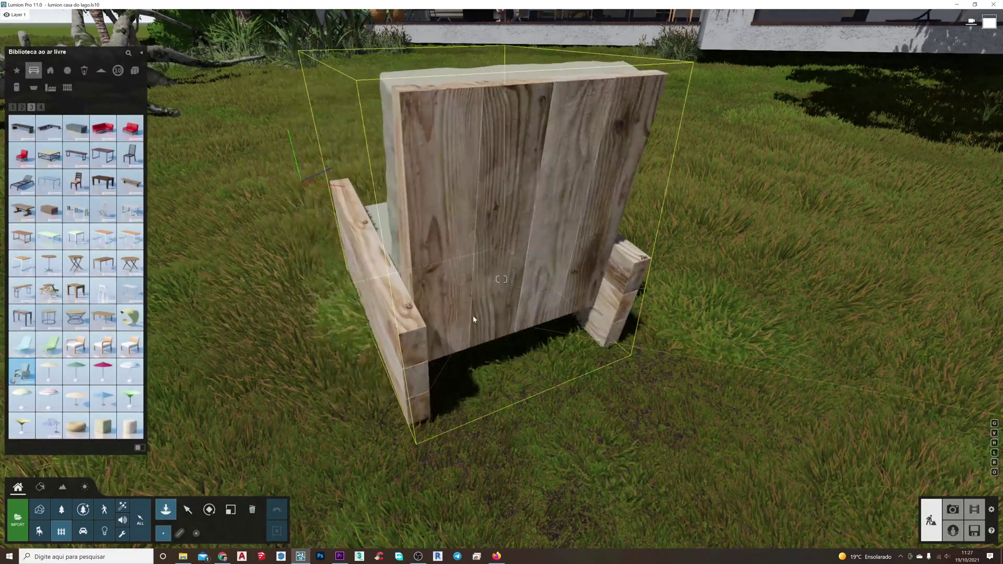
click(470, 314)
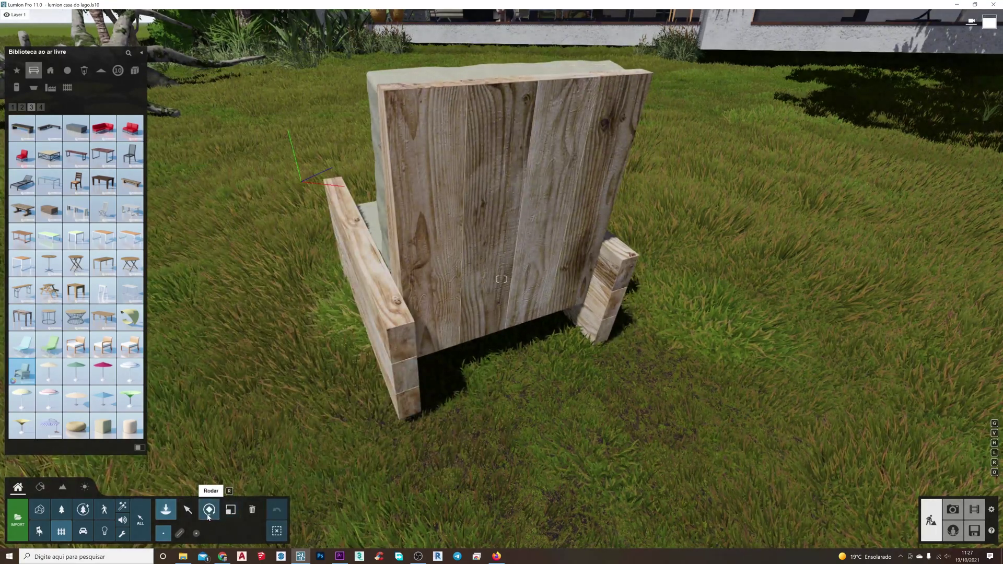
click(209, 509)
drag(466, 313, 349, 384)
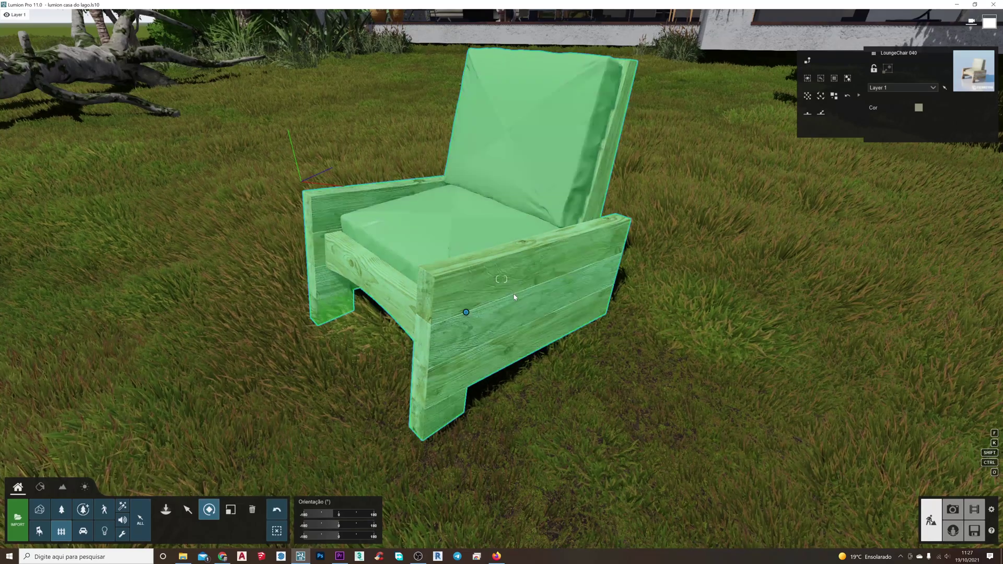
Fine-tune the lounge chair's horizontal orientation to about -34.7° with smooth adjustment, and adjust its overall size.
key(s)
right_drag(514, 298, 551, 316)
key(w)
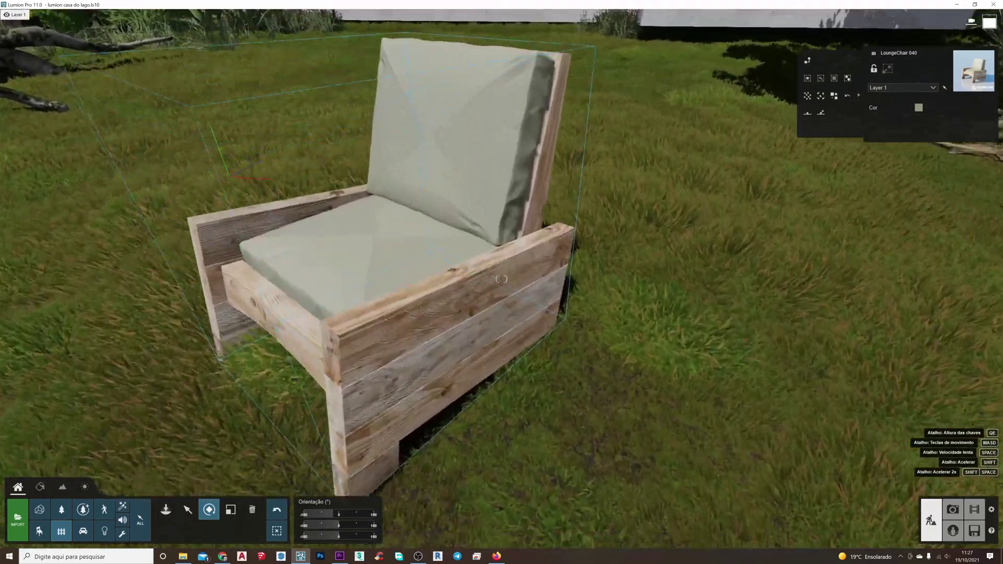
key(s)
drag(333, 515, 294, 514)
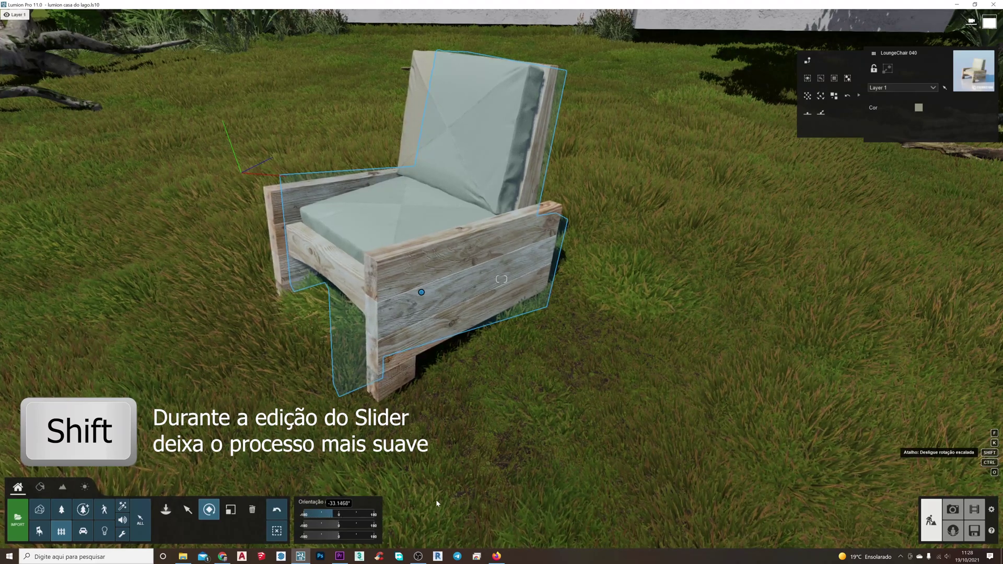
shift+drag(434, 505, 461, 495)
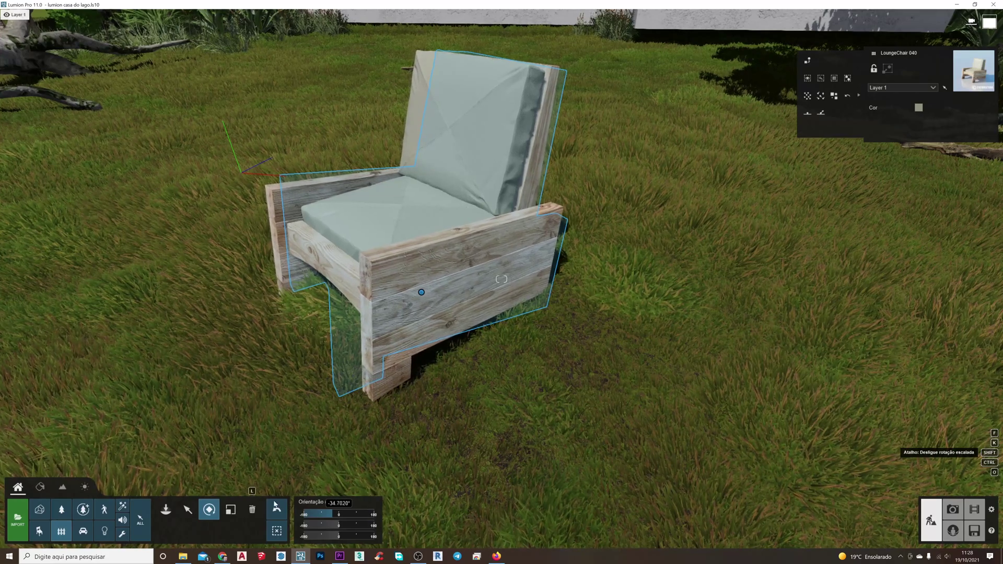
shift+drag(246, 521, 247, 521)
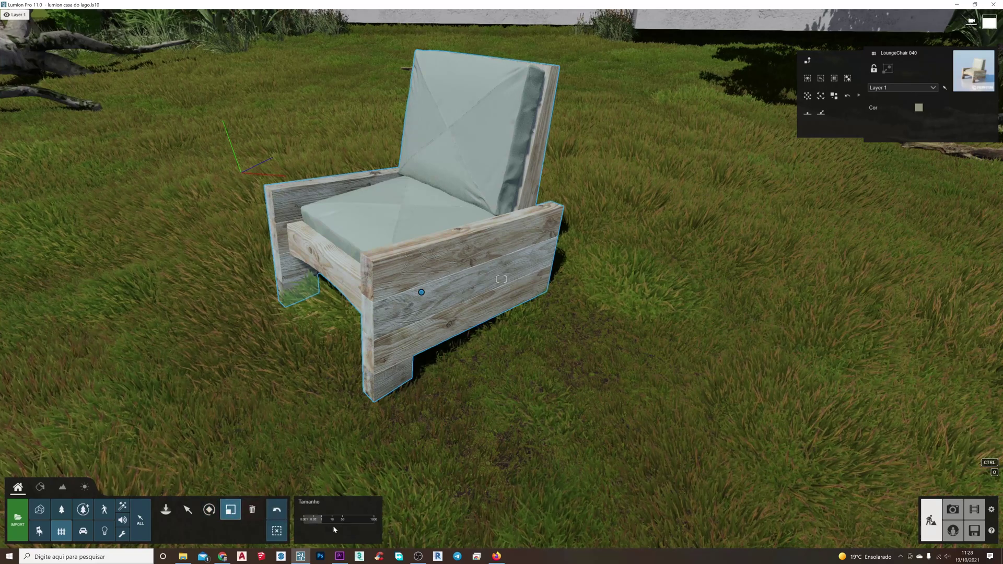
drag(348, 519, 242, 529)
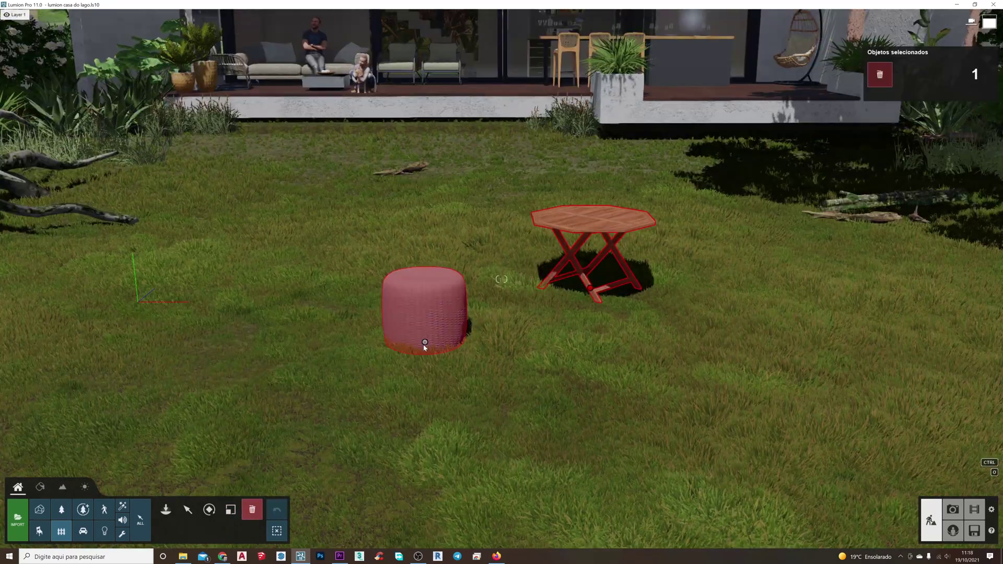
Delete the woven pouf and the octagonal table from the lawn in front of the house.
click(425, 343)
right_drag(424, 343, 446, 343)
ctrl+click(447, 346)
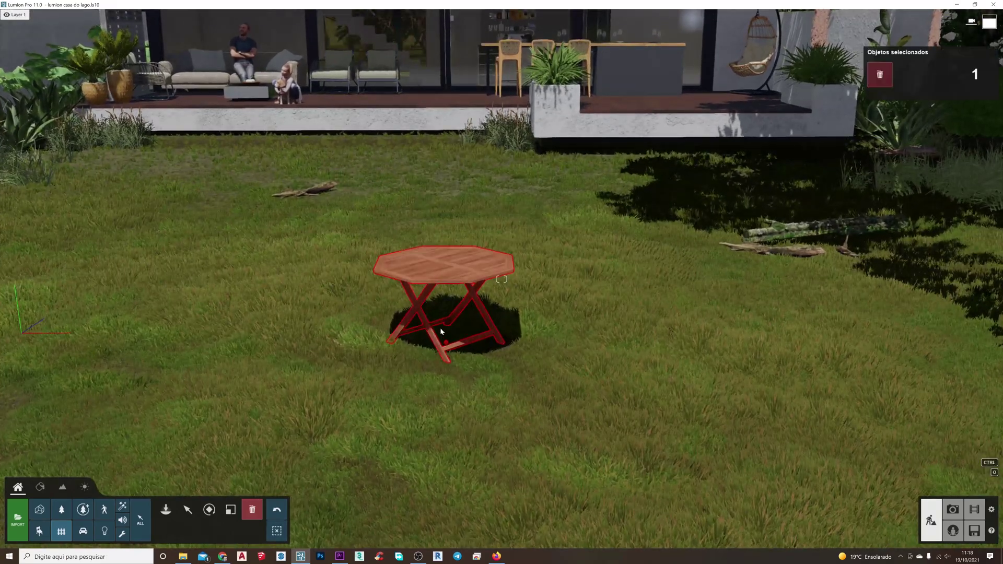
click(447, 344)
Pull the view back across the lawn to examine the whole house front and the lakeshore.
right_drag(448, 345, 443, 249)
key(s)
key(s)
key(s)
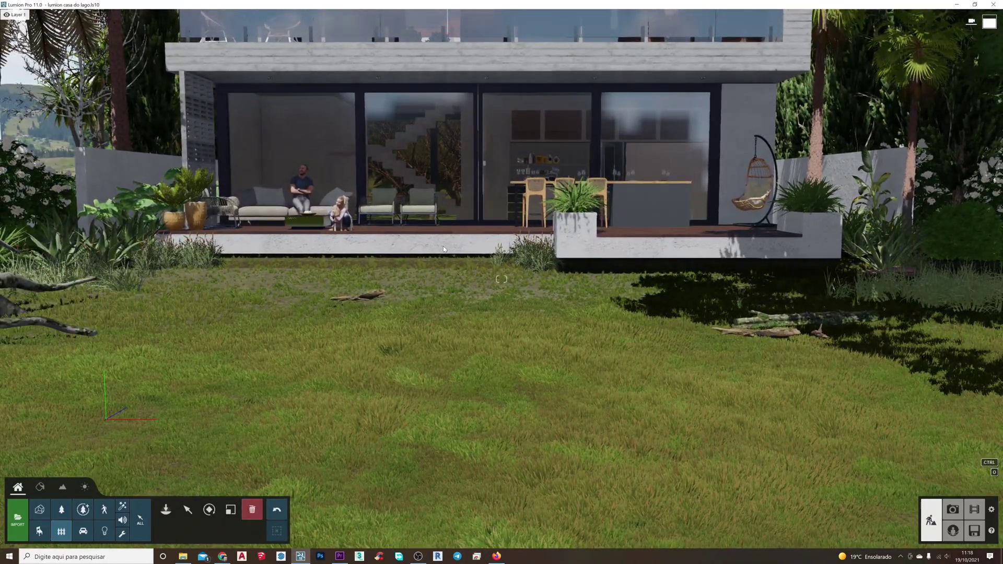
right_drag(394, 257, 407, 294)
key(s)
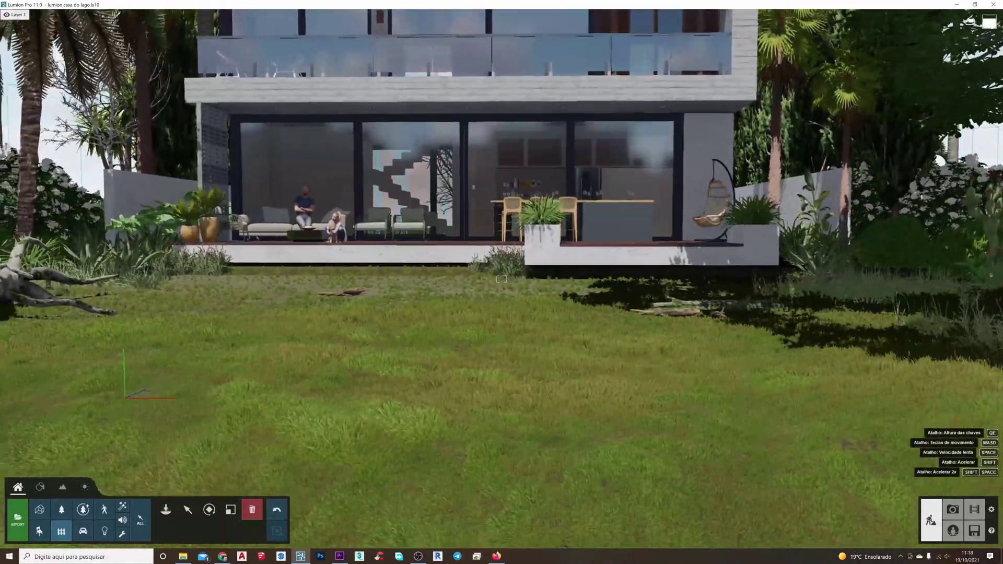
key(s)
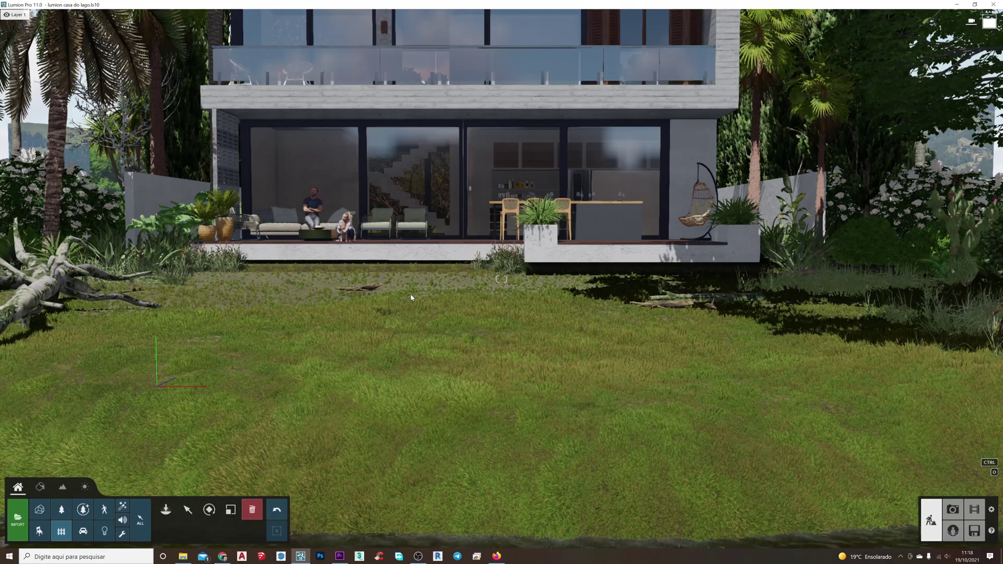
right_drag(406, 293, 435, 312)
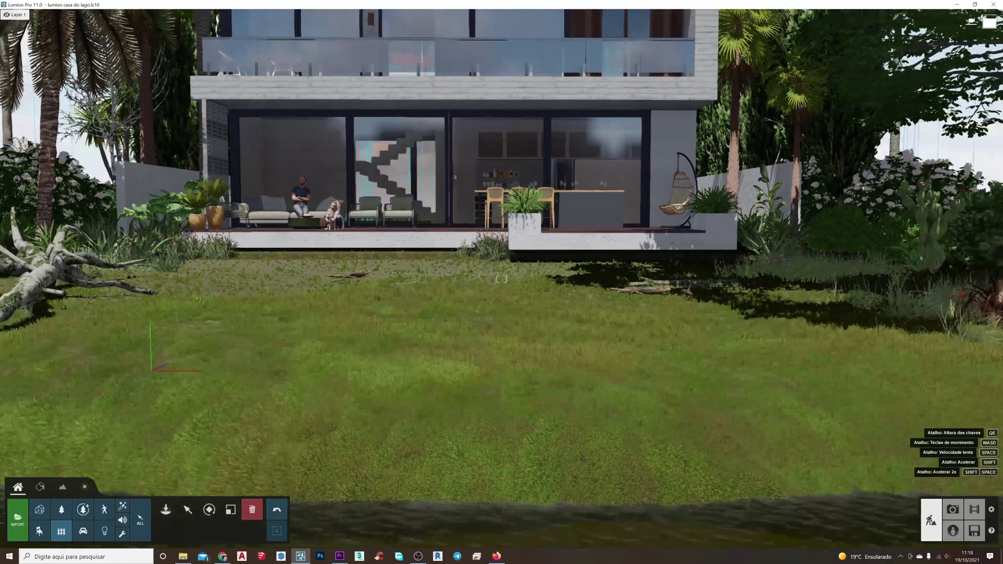
scroll(407, 293, down, 1)
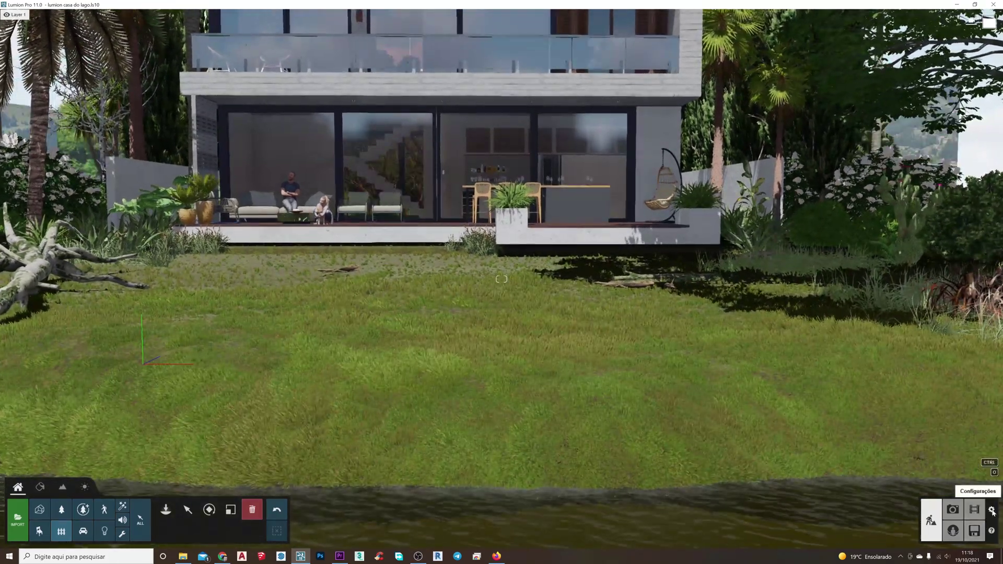
Open the program settings and switch the viewport to the highest editor quality while viewing the house from the lake.
click(992, 510)
click(372, 216)
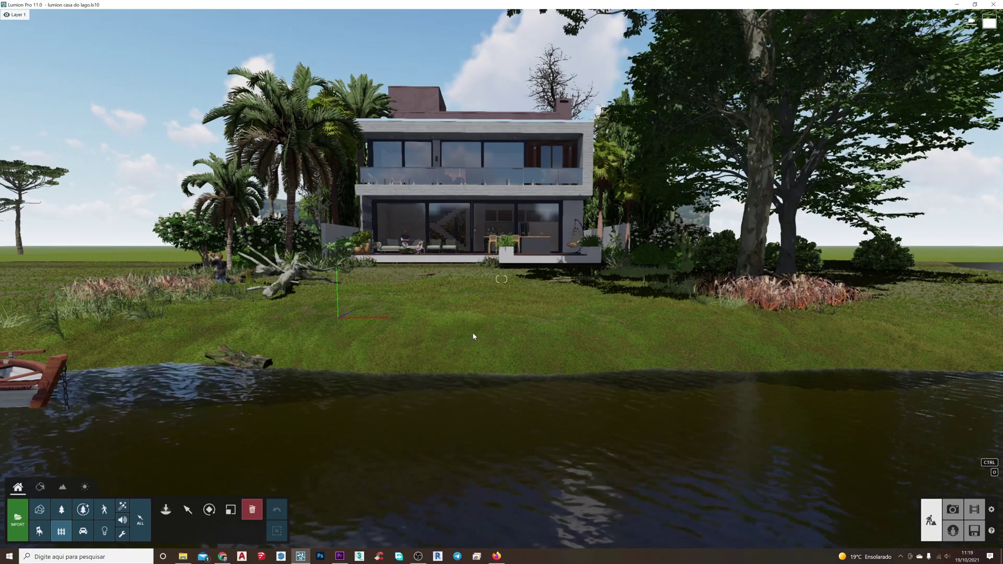
key(w)
key(d)
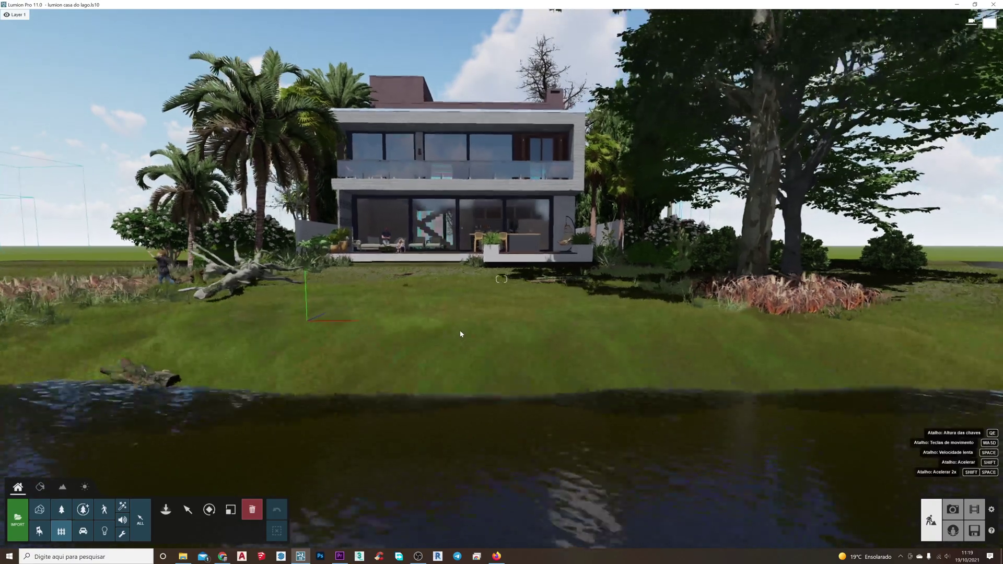
key(w)
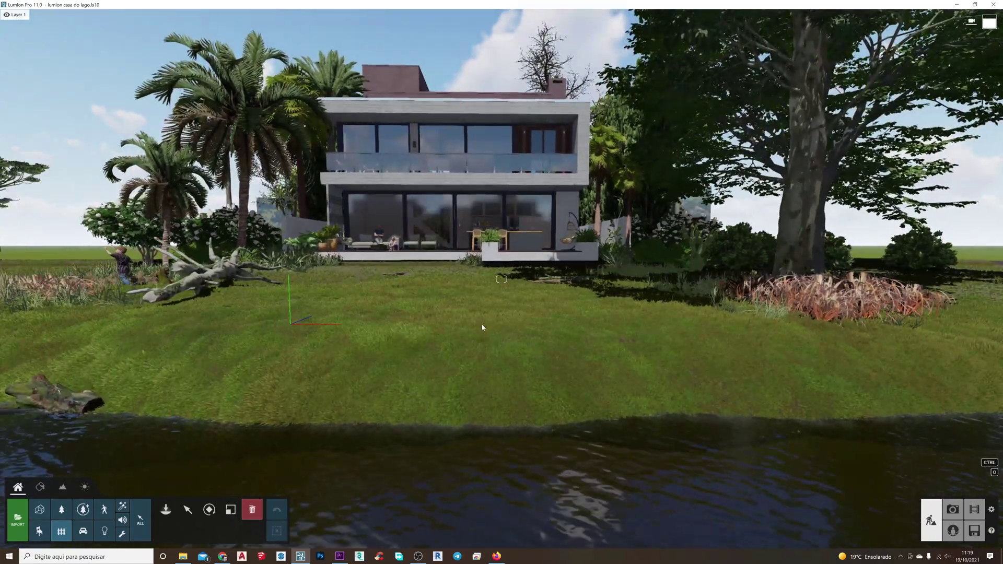
right_drag(745, 287, 750, 312)
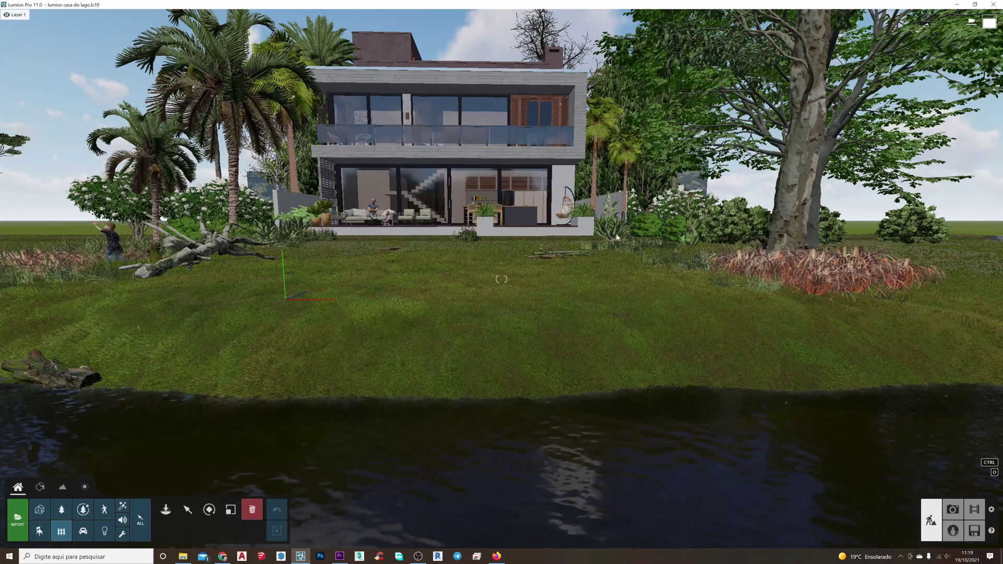
right_drag(360, 283, 435, 285)
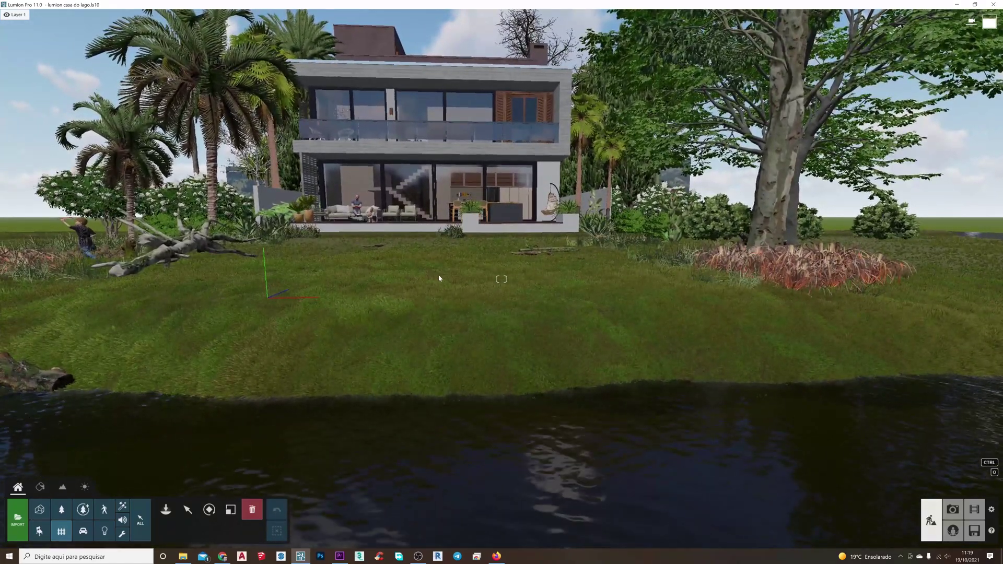
key(F4)
right_drag(463, 286, 460, 285)
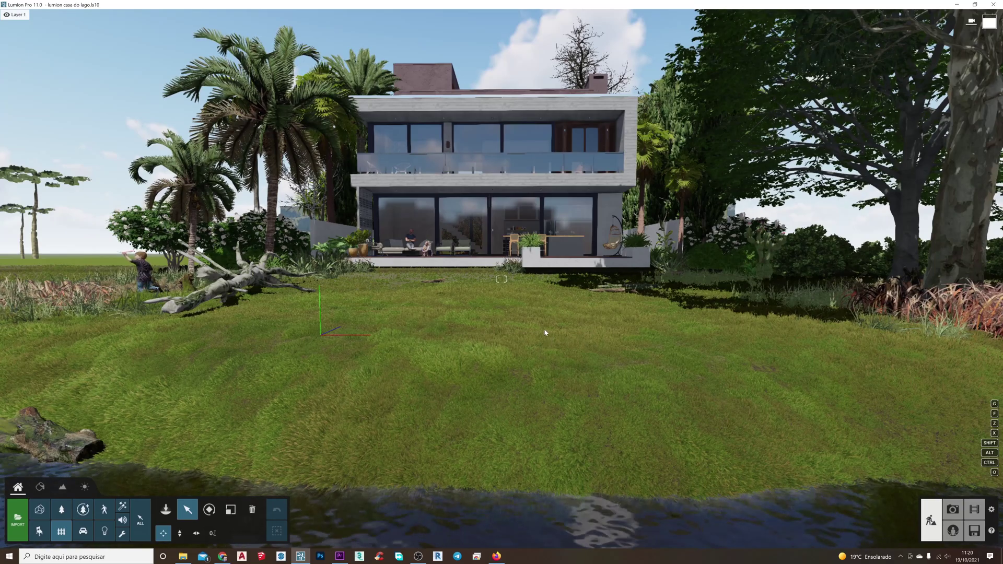
Examine the house front from the lakeshore by moving the camera forward, backward, up and down.
mouse_move(544, 328)
right_down()
mouse_move(536, 328)
mouse_move(543, 331)
right_up()
key(w)
key(s)
key(w)
key(w)
key(q)
key(e)
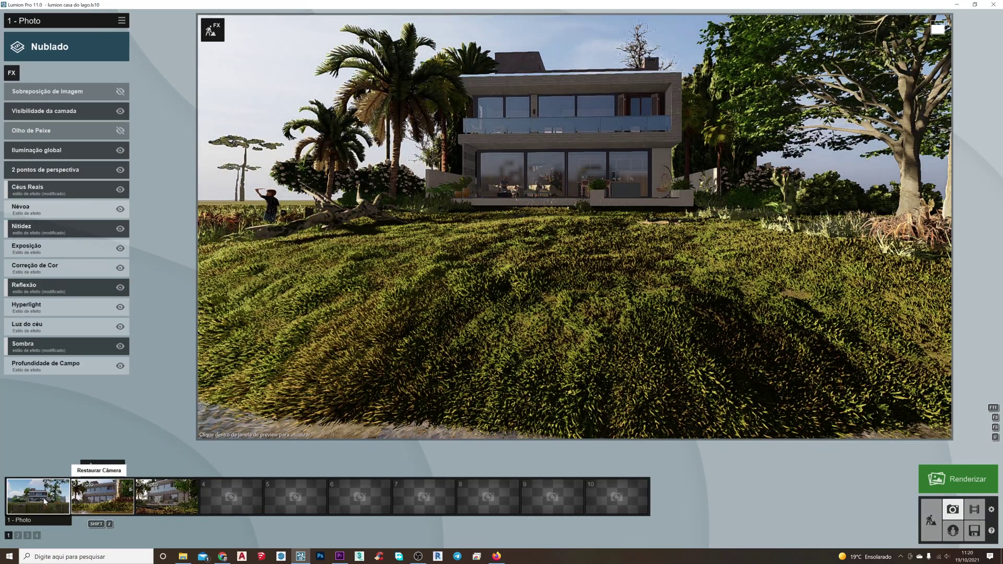
Restore the saved cameras of photos 1, 2 and 3 in Photo mode in turn to compare their views.
click(45, 500)
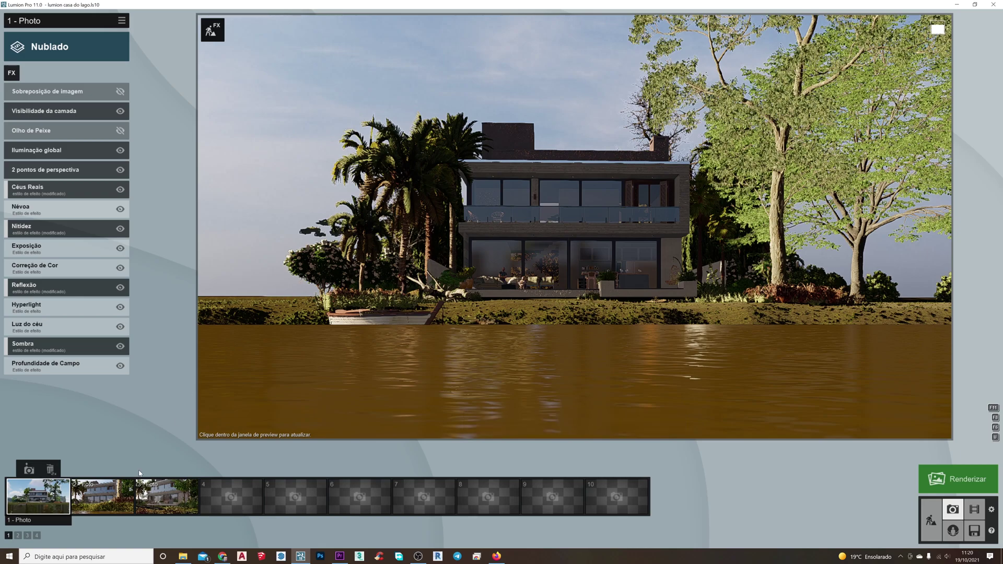
click(104, 499)
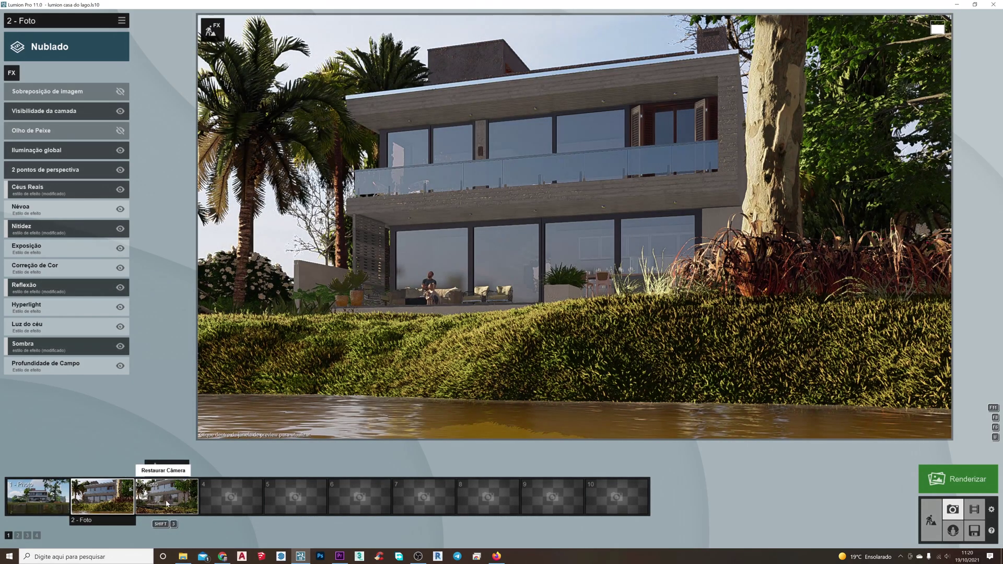
click(168, 502)
click(54, 500)
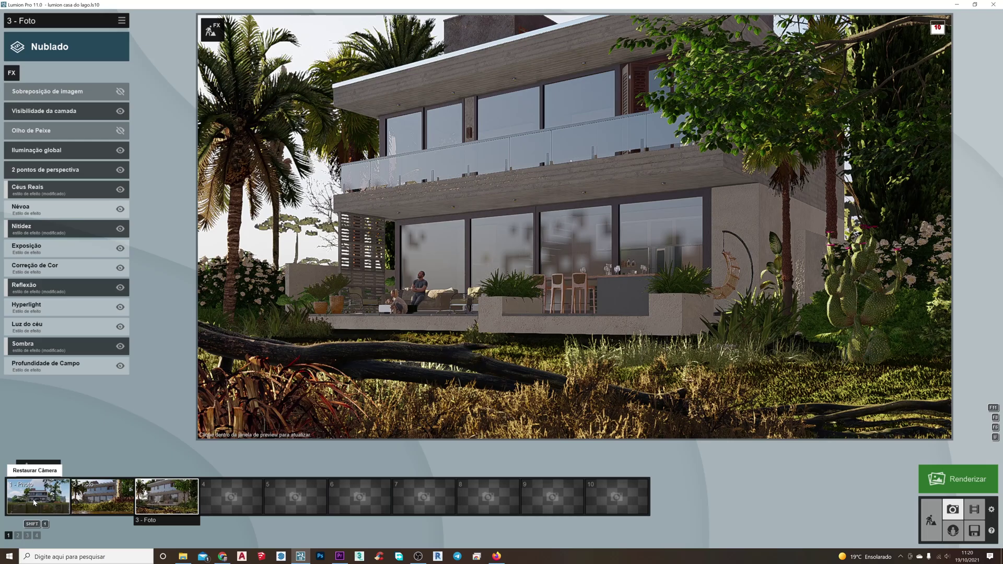
click(102, 499)
click(181, 501)
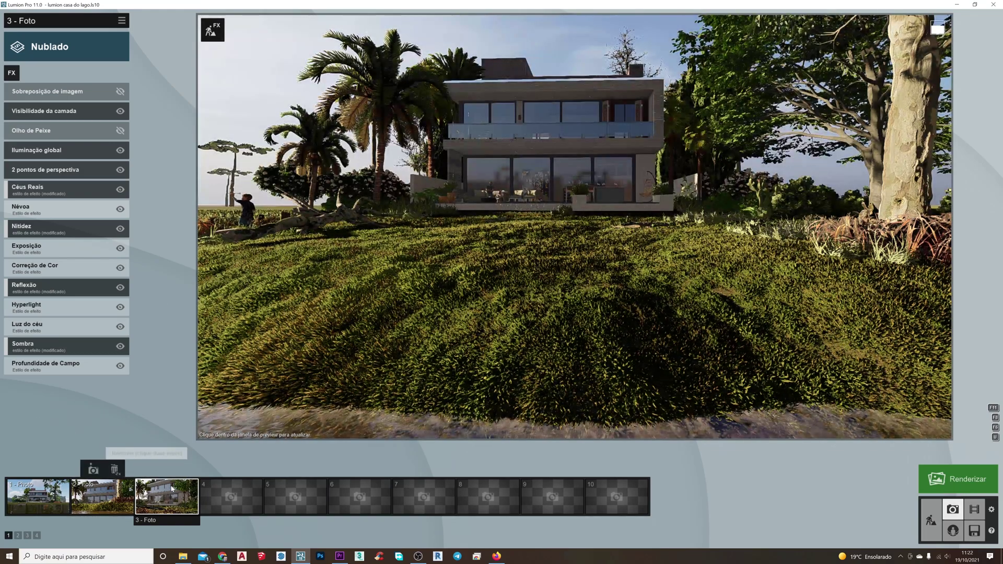
Return to Build mode and recall the saved photo cameras 1, 2 and 3 in turn to compare their views.
mouse_move(618, 503)
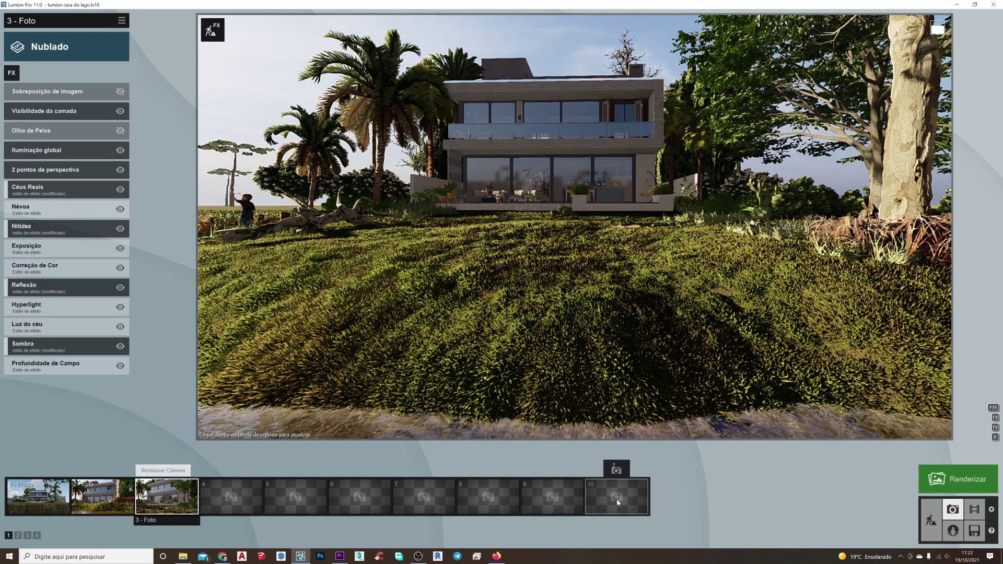
click(931, 520)
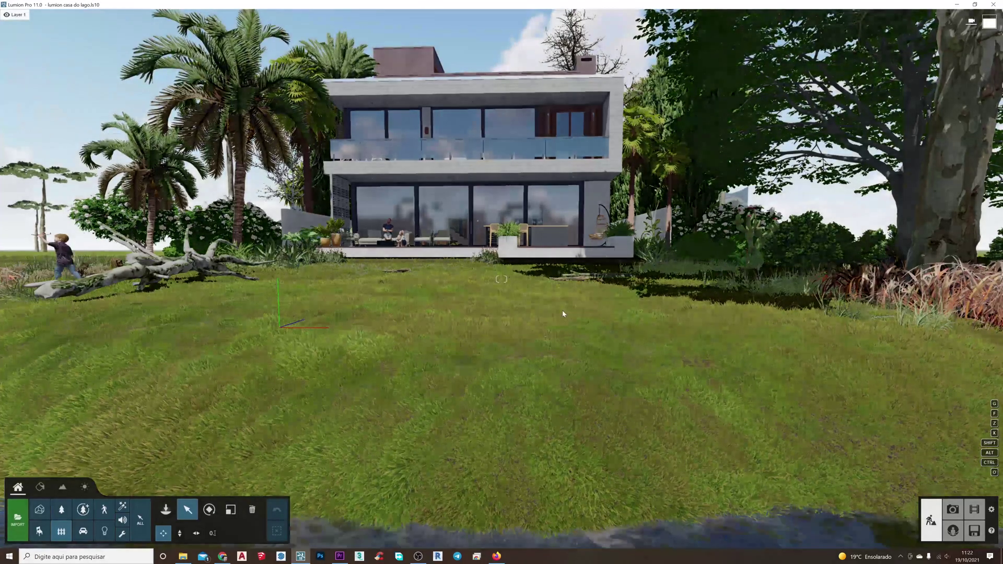
key(shift+1)
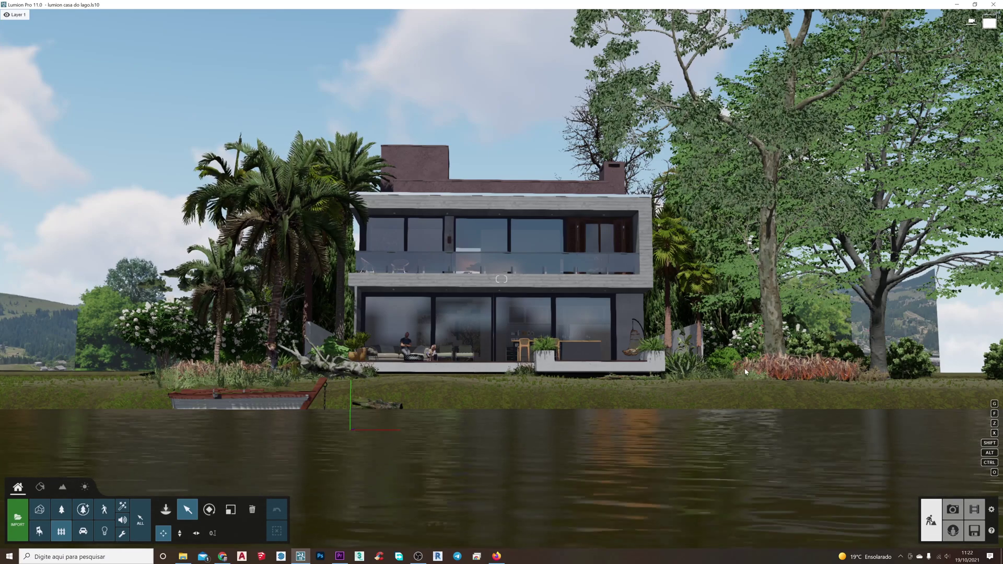
key(shift+2)
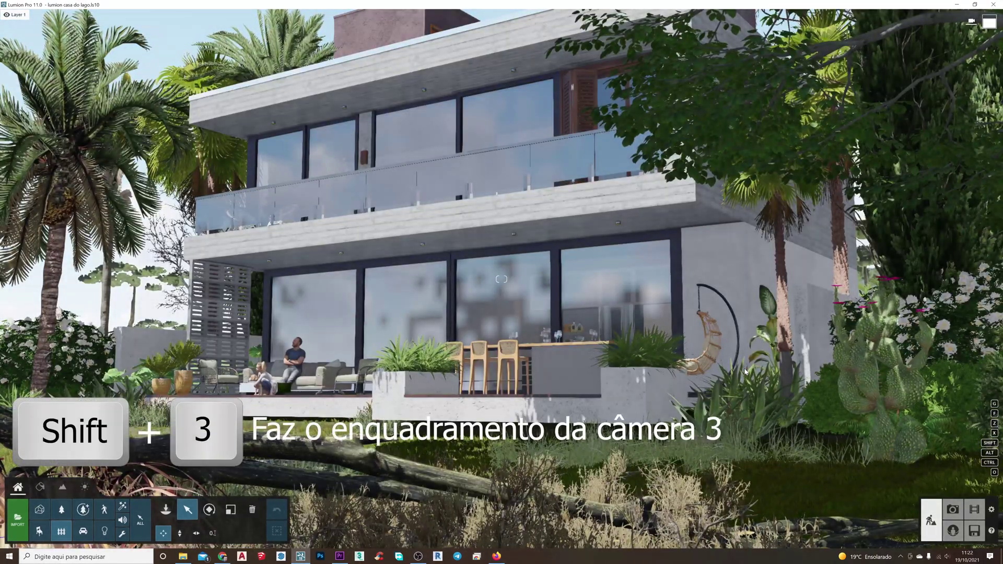
key(shift+3)
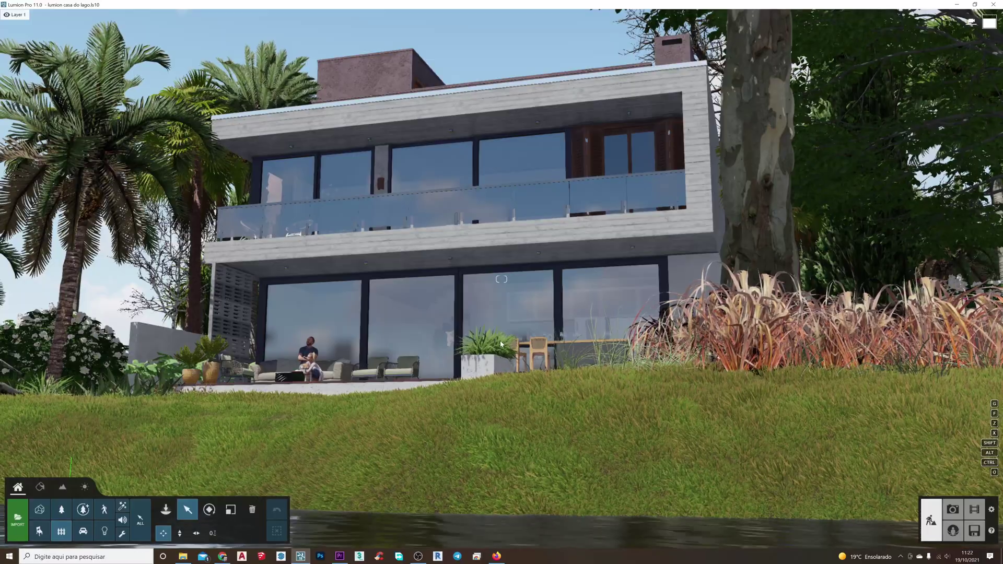
Save a lake view of the house with the rowing boat in the foreground as photo camera 4 and restore it in Photo mode.
key(a)
right_drag(500, 344, 627, 345)
key(a)
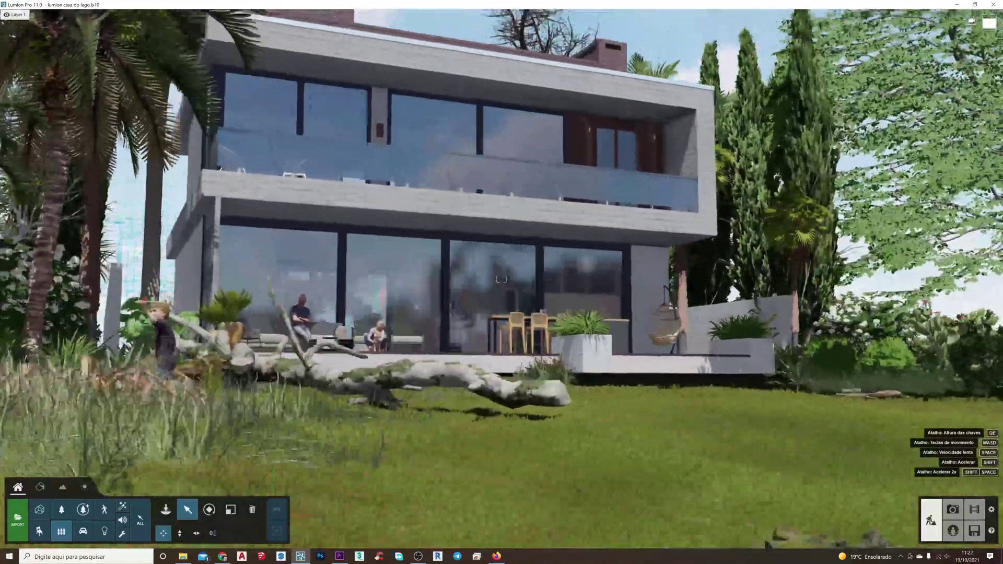
key(a)
key(s)
right_drag(501, 279, 497, 260)
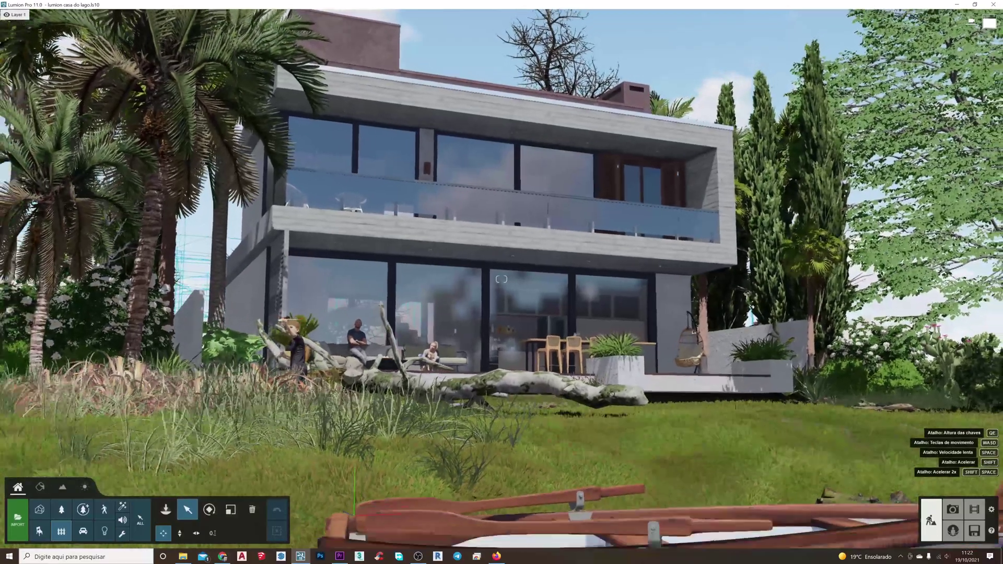
key(s)
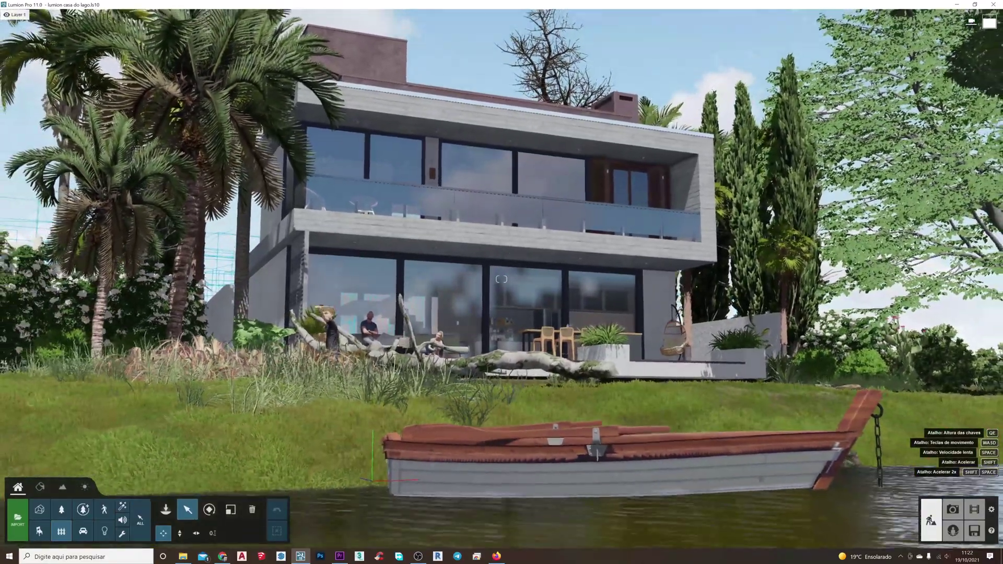
key(w)
mouse_move(502, 279)
right_down()
mouse_move(501, 310)
mouse_move(498, 264)
right_up()
key(q)
key(e)
key(e)
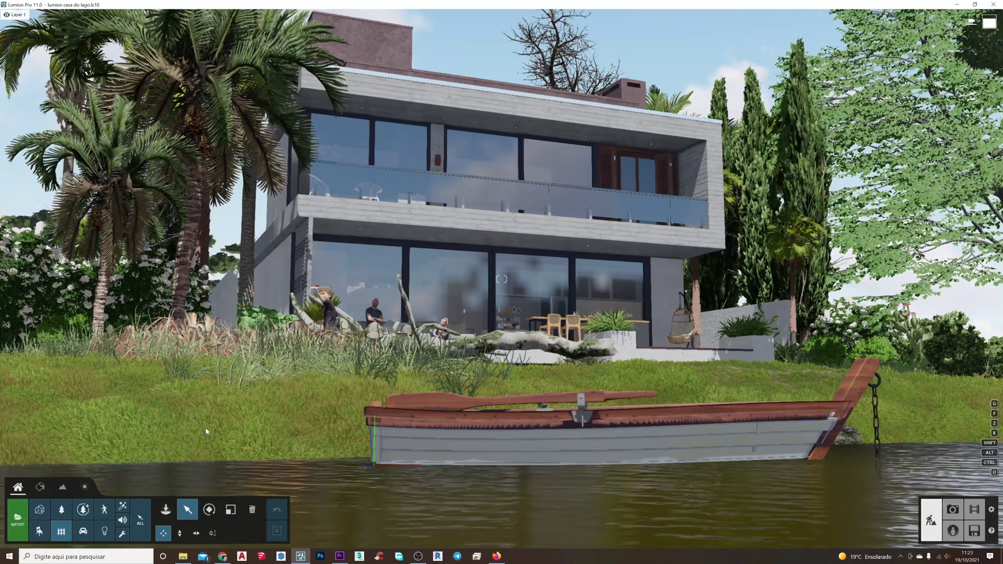
key(ctrl+4)
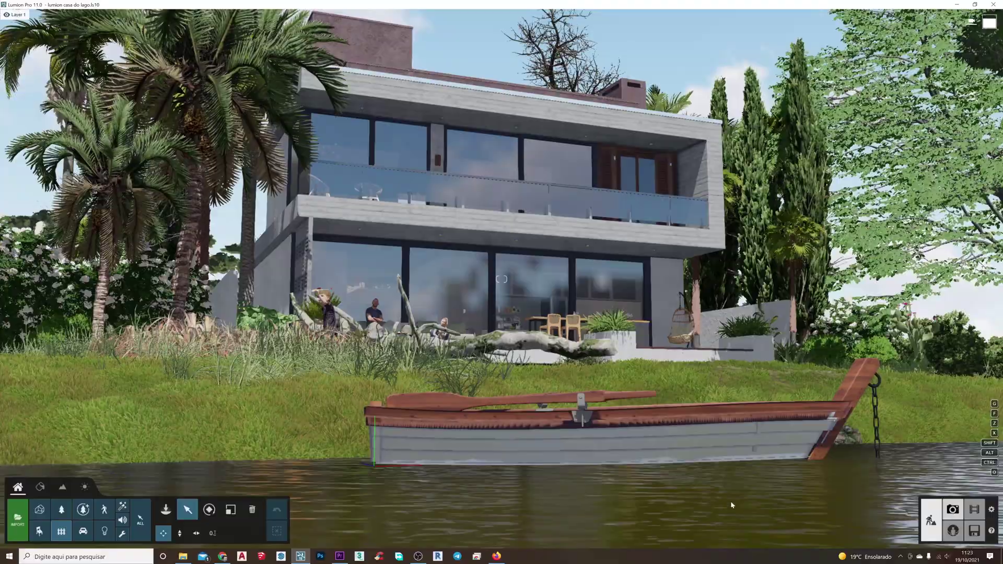
click(953, 509)
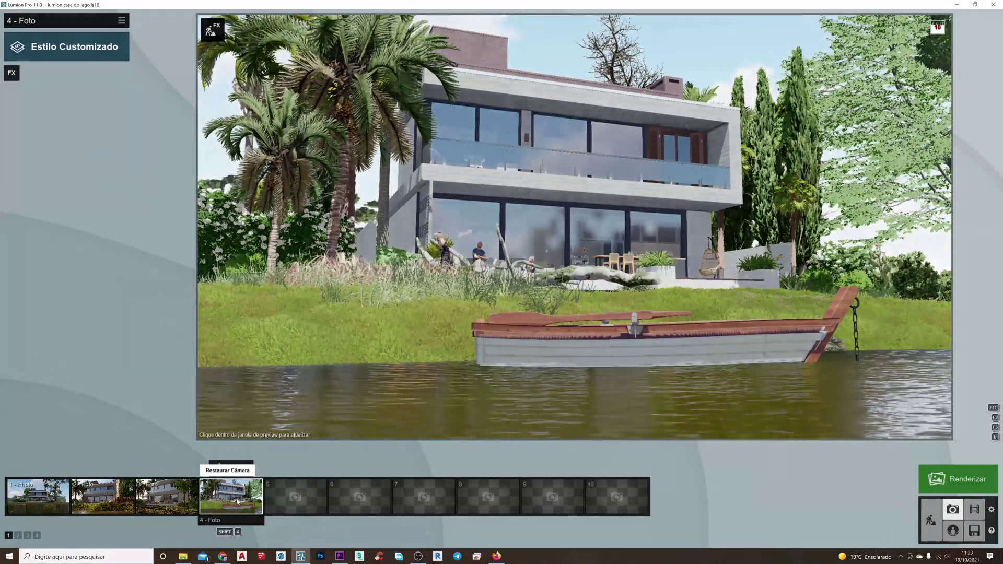
click(237, 502)
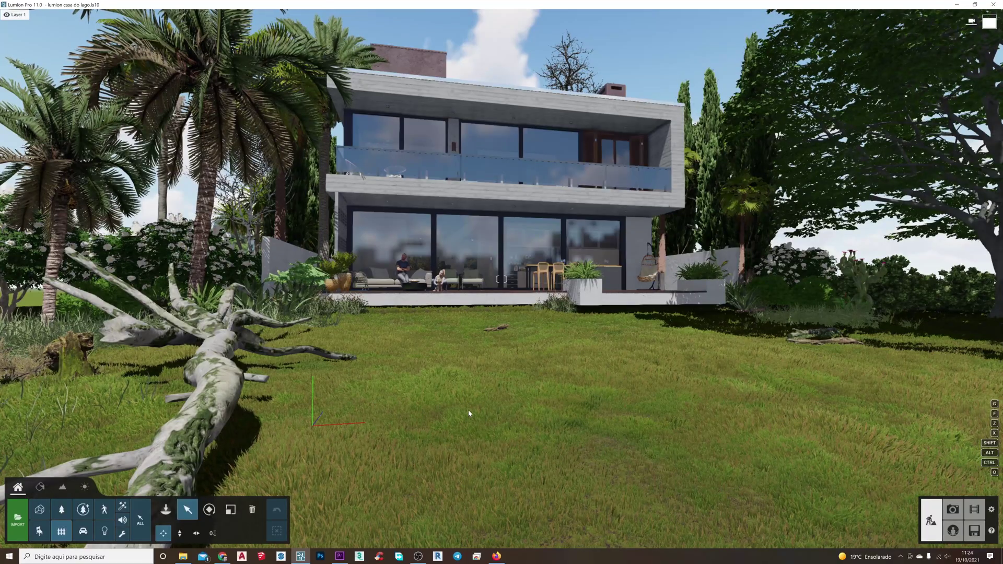
Examine the house front from the lawn beside the fallen trunk by moving the camera forward, backward and vertically.
key(w)
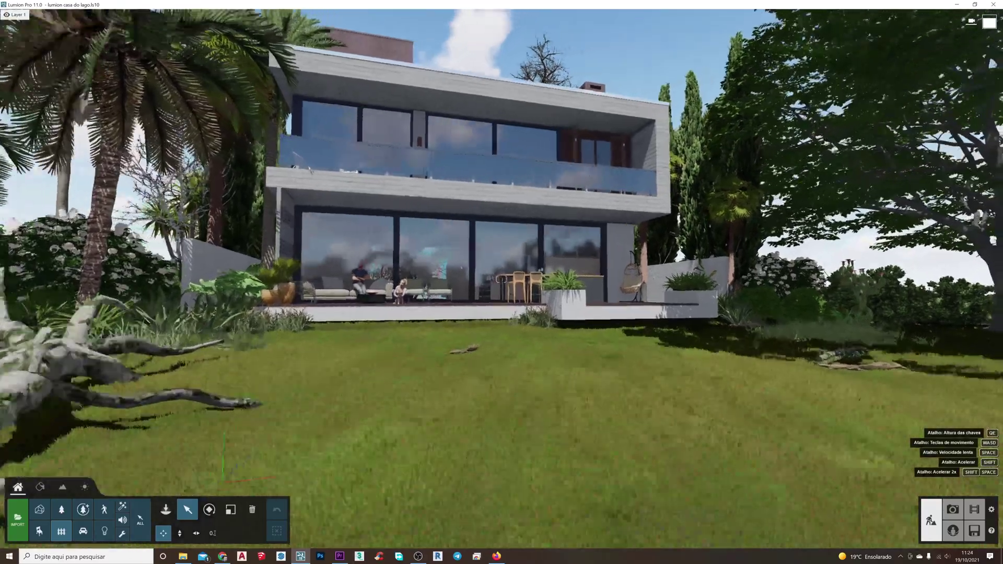
key(s)
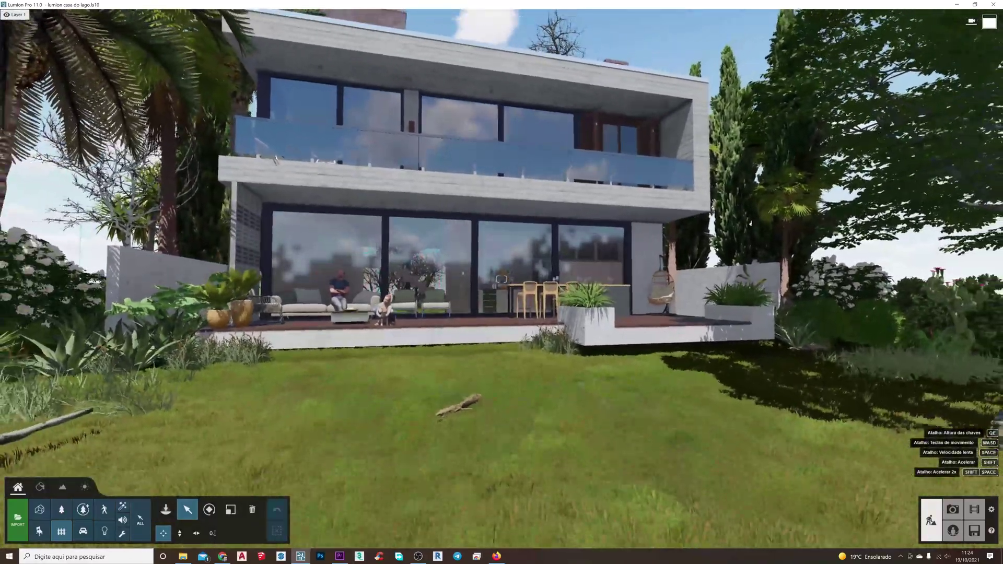
key(q)
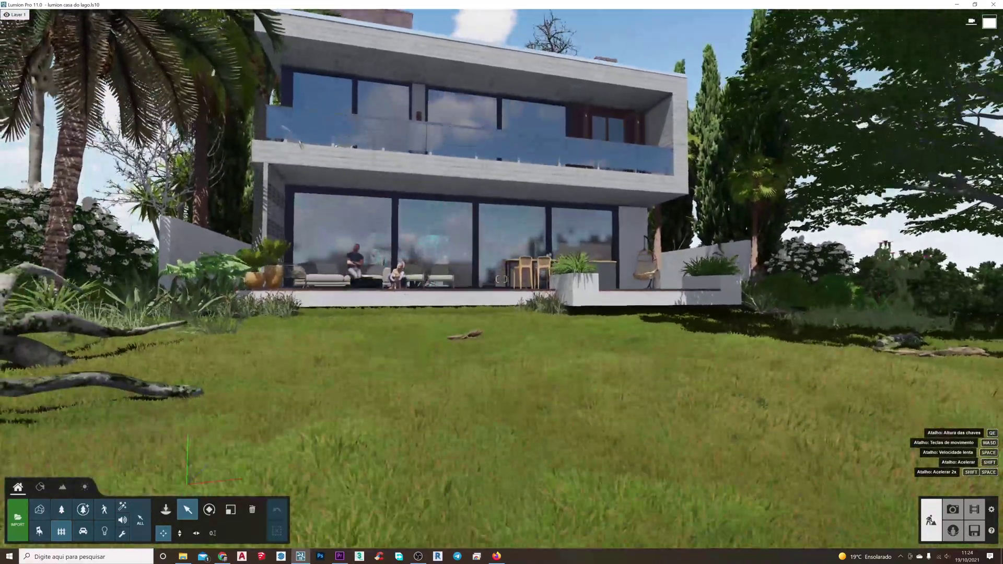
key(q)
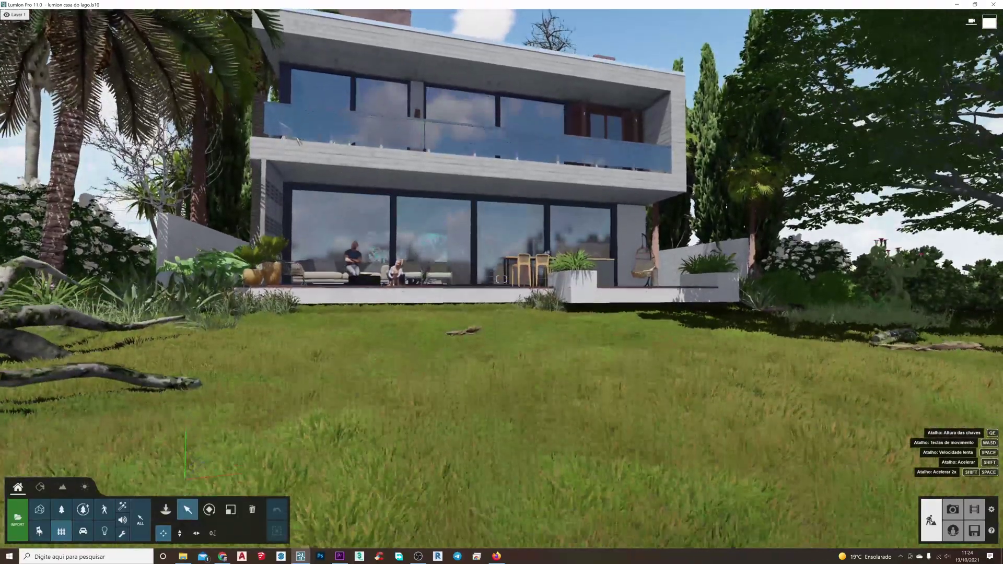
key(w)
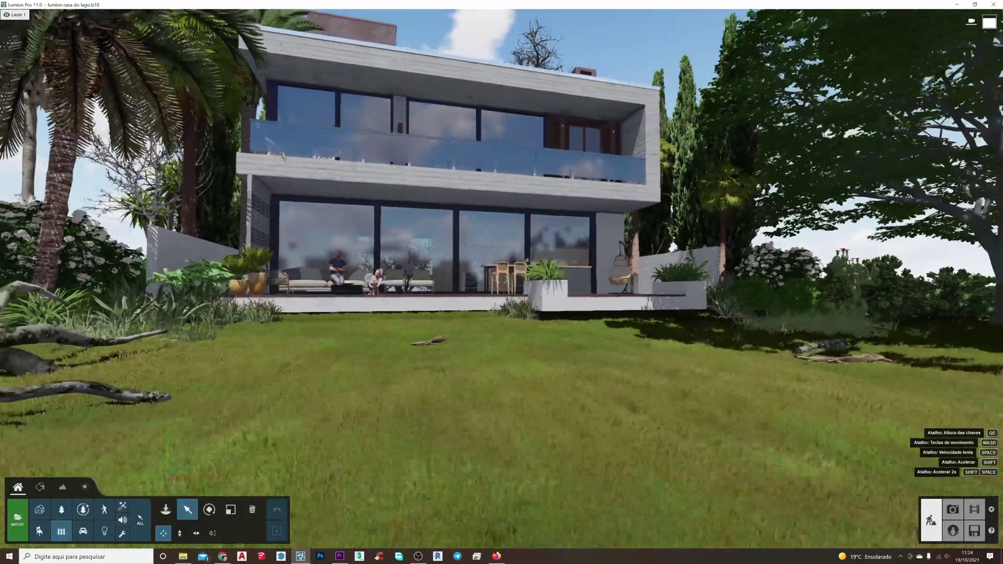
key(s)
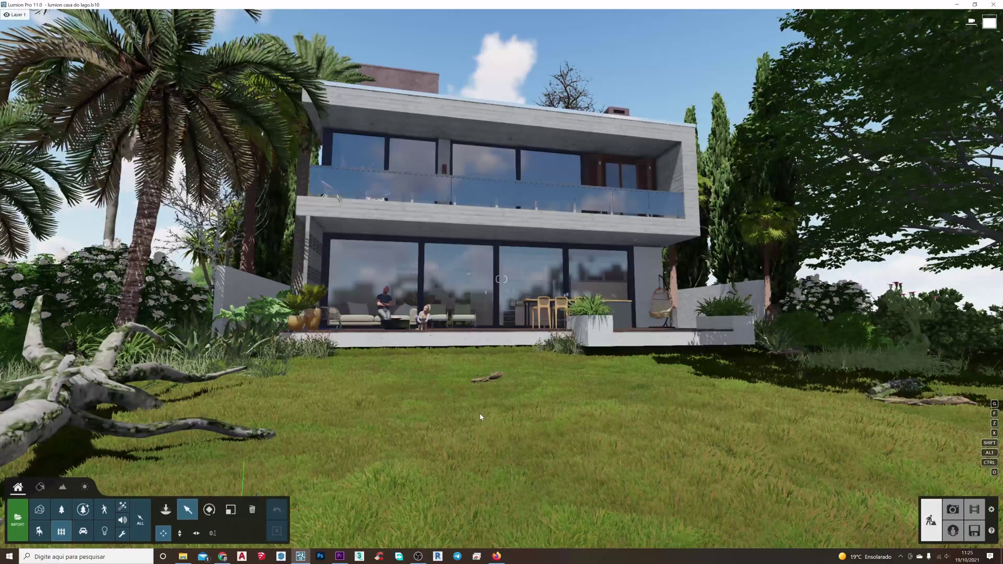
Examine the lawn and house front while turning the camera, pulling back towards the shore and approaching again.
mouse_move(561, 381)
right_down()
mouse_move(551, 376)
mouse_move(564, 377)
right_up()
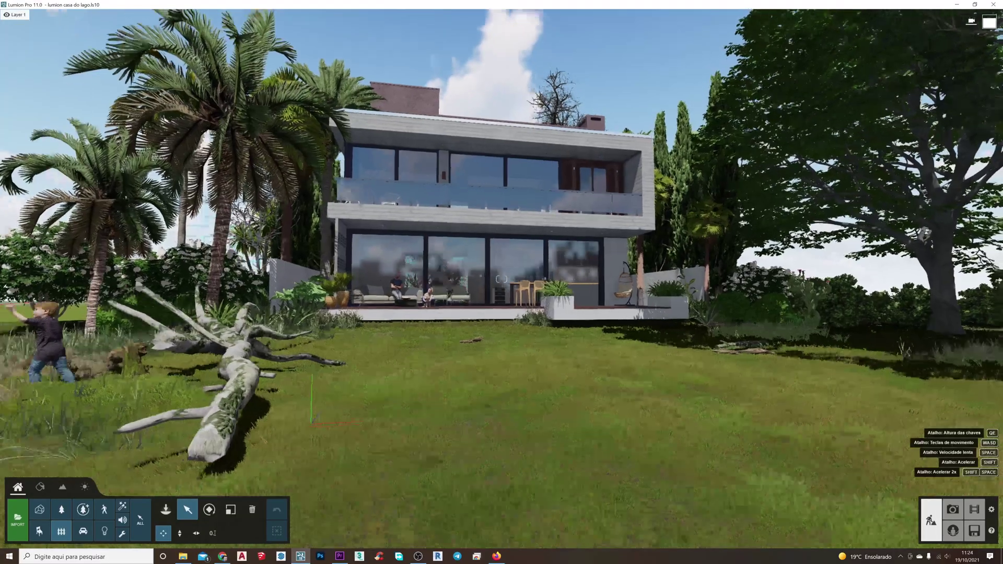
right_drag(553, 393, 638, 393)
key(s)
right_drag(501, 279, 428, 280)
key(d)
key(a)
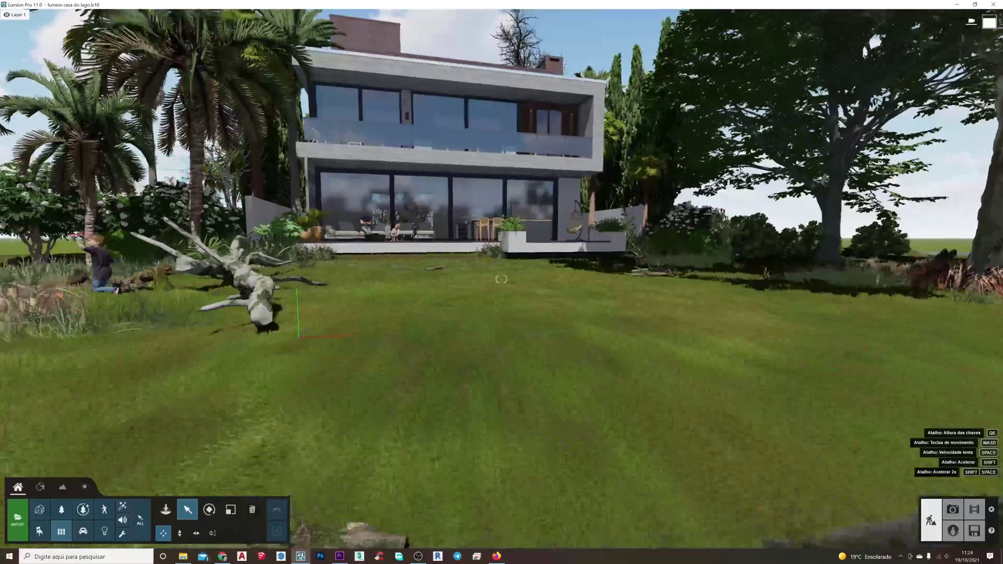
key(w)
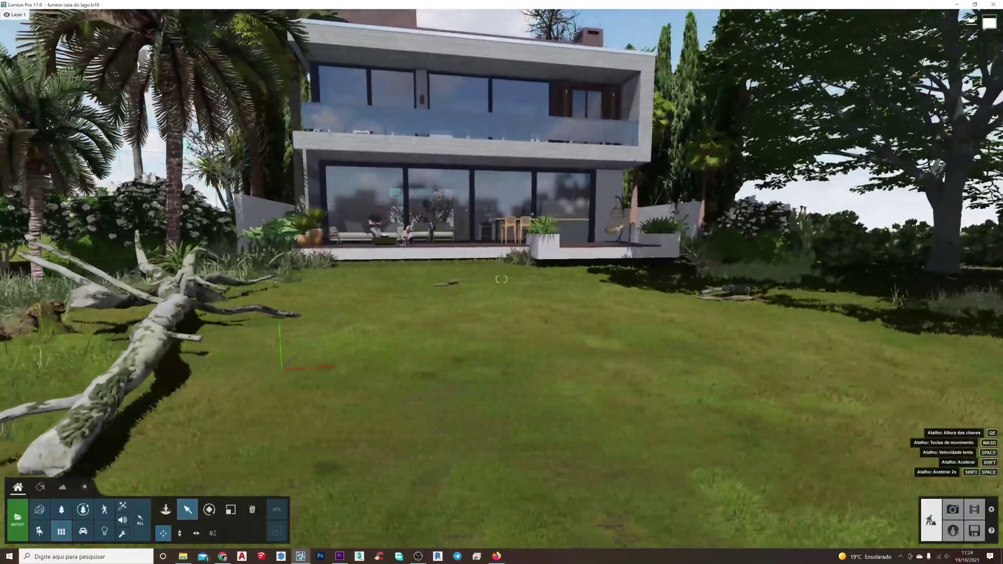
Circle the camera across the lawn to examine the terrace, planters and fallen logs, combining sideways, forward, backward and vertical movement with turning.
key(d)
right_drag(502, 280, 468, 256)
key(s)
key(w)
key(q)
key(e)
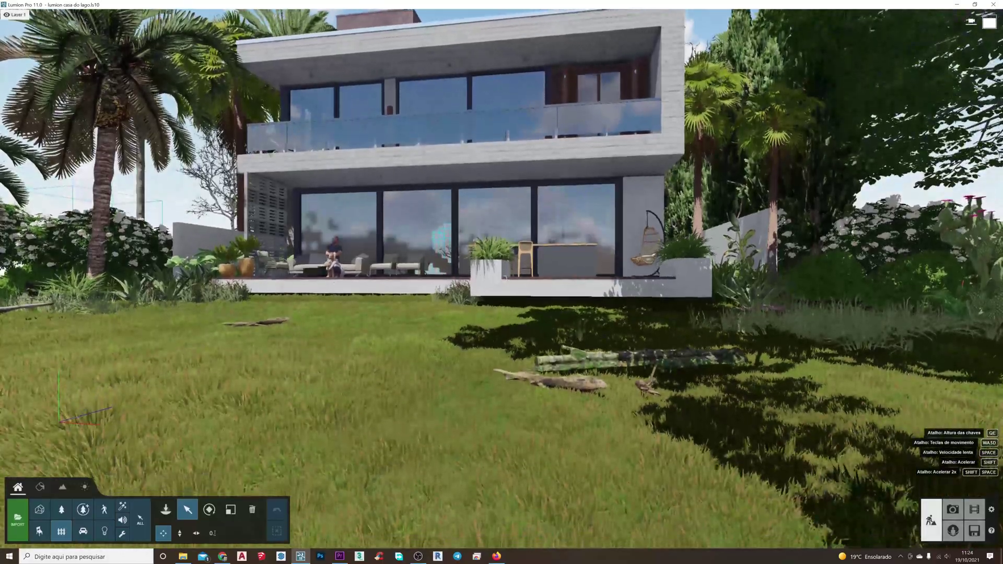
key(q)
key(d)
key(e)
key(s)
key(a)
right_drag(502, 279, 554, 280)
key(a)
right_drag(512, 411, 459, 400)
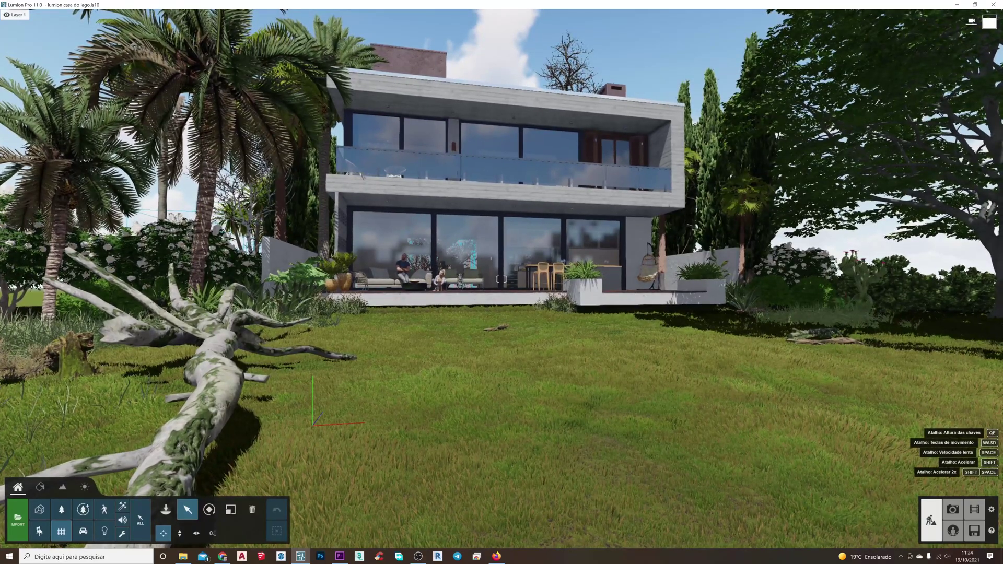